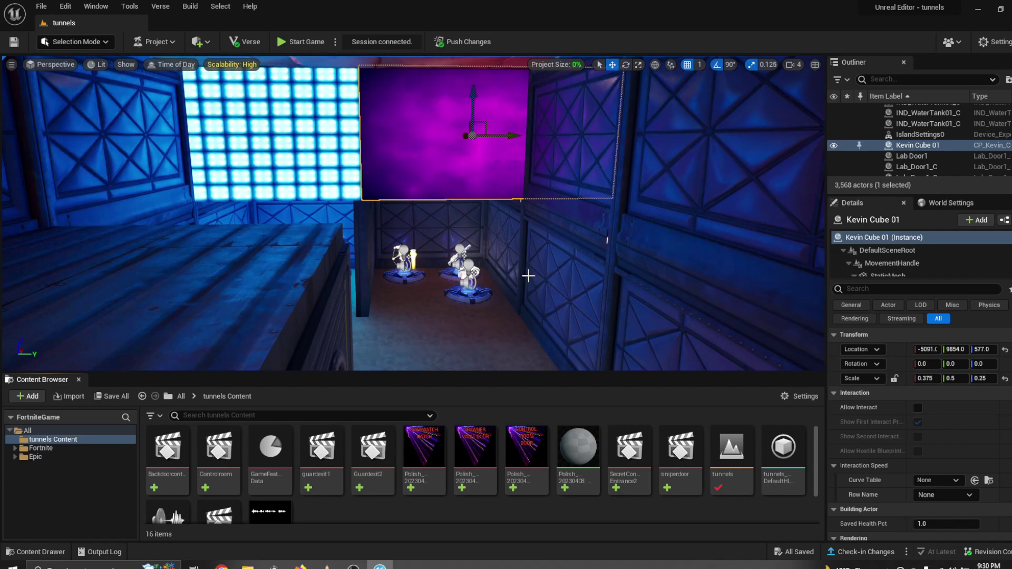
Examine the blue-panelled room, the purple cube above the spawn area, and the tunnel behind it.
right_click_drag(528, 275, 529, 276)
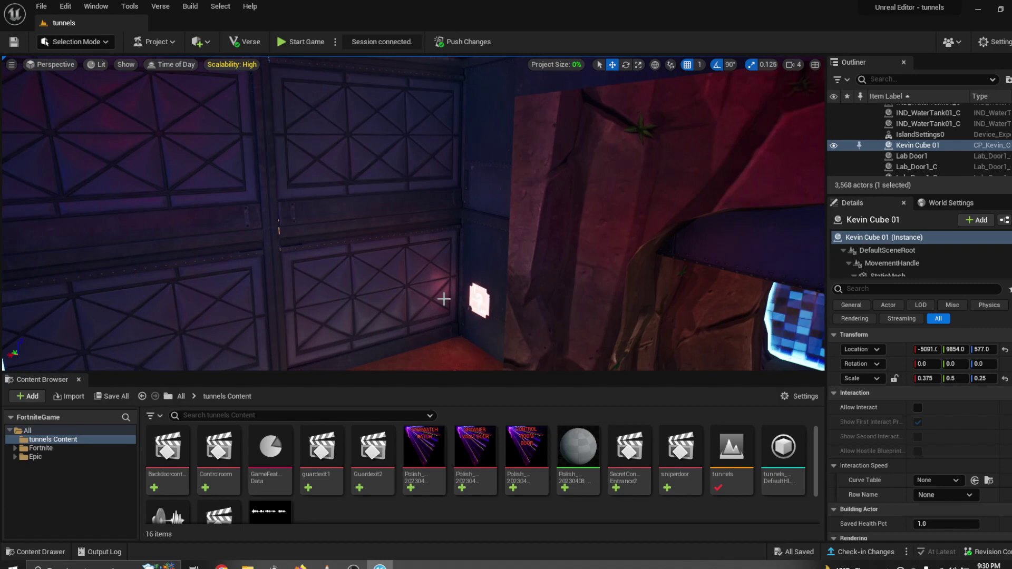
right_click_drag(444, 299, 443, 299)
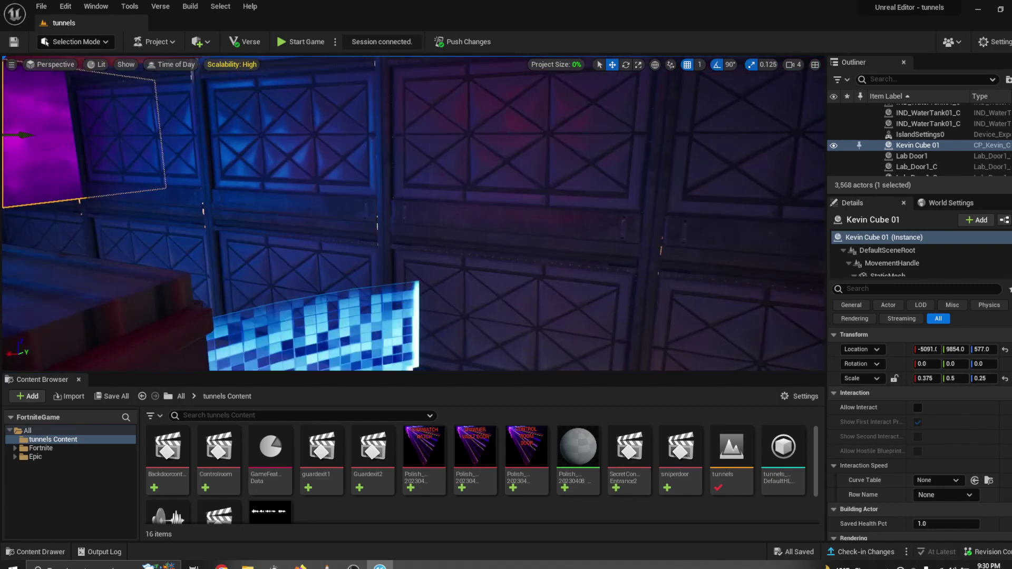
right_click_drag(269, 265, 269, 265)
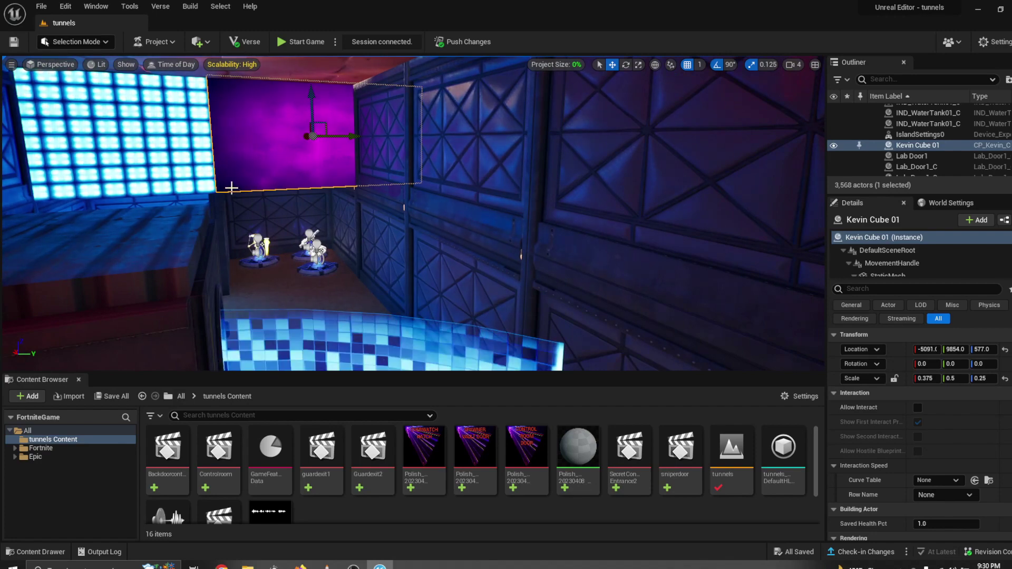
right_click_drag(231, 187, 231, 188)
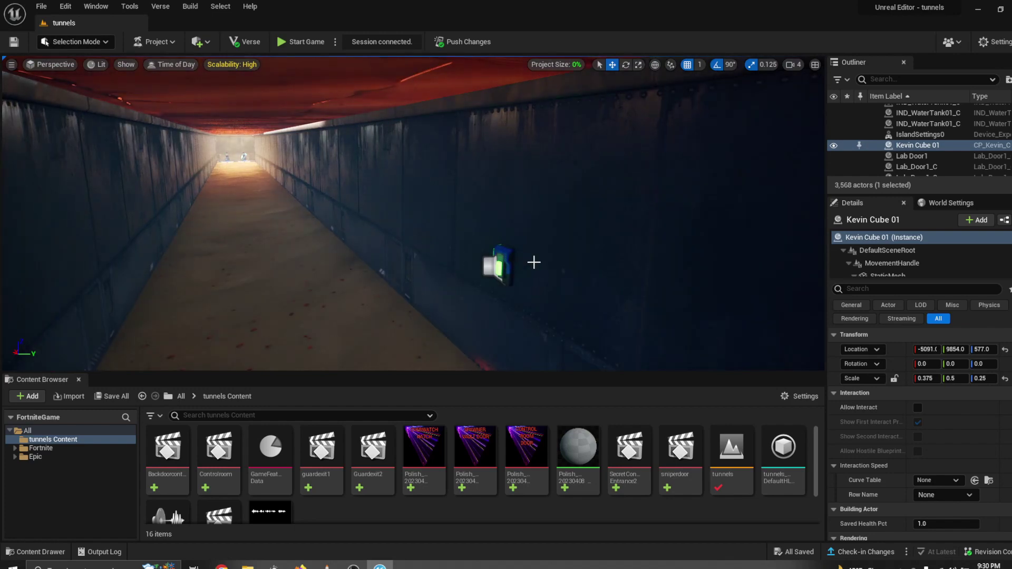
right_click_drag(533, 262, 534, 262)
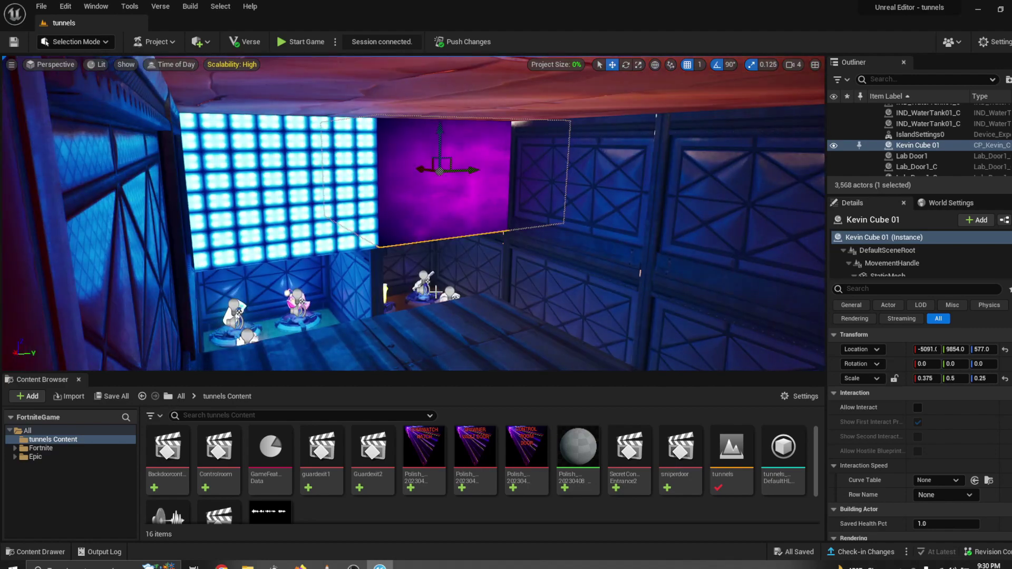
right_click_drag(436, 292, 435, 292)
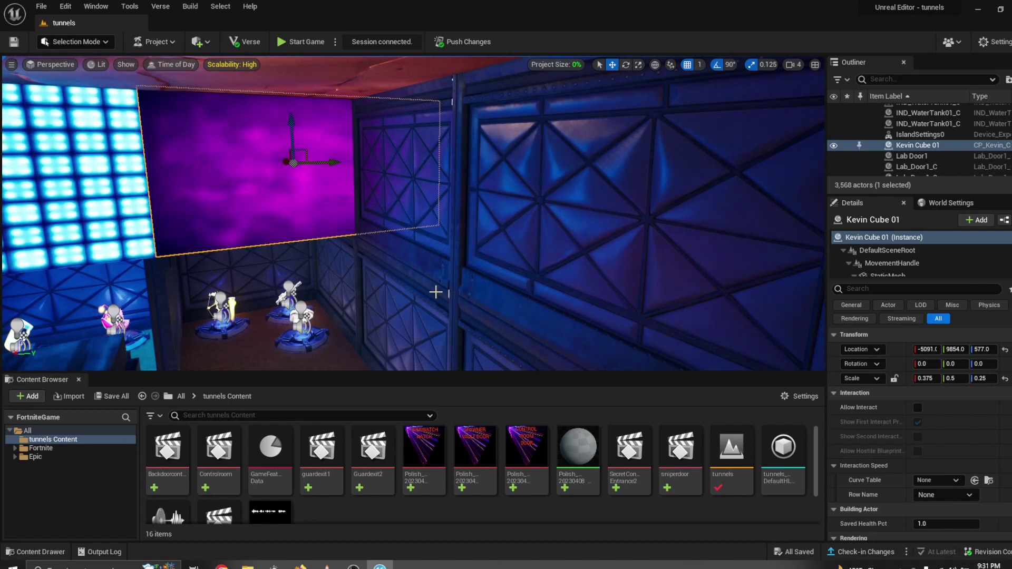
right_click_drag(391, 314, 375, 250)
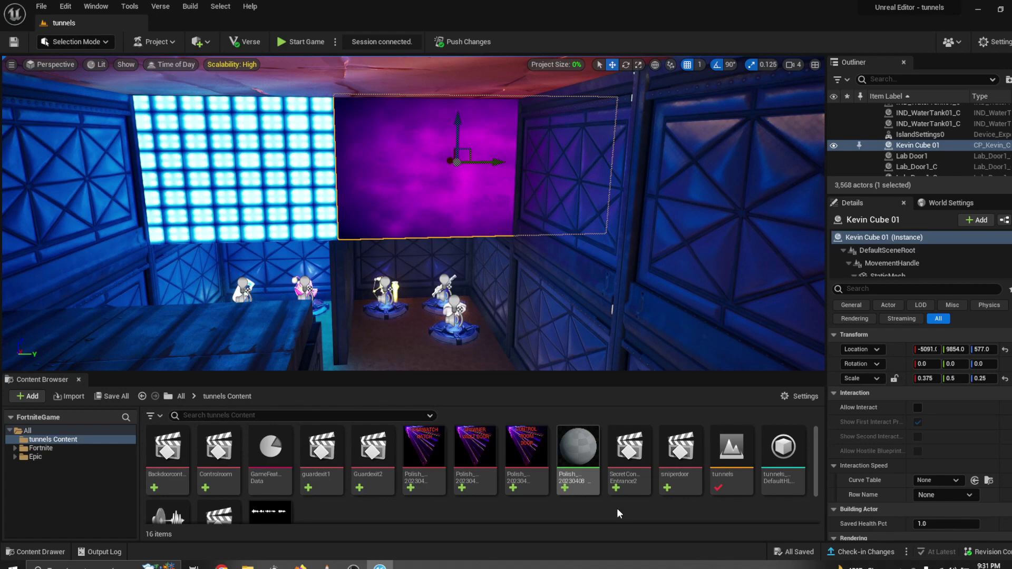
Create a Level Sequence named kevin in the tunnels Content folder.
mouse_move(459, 498)
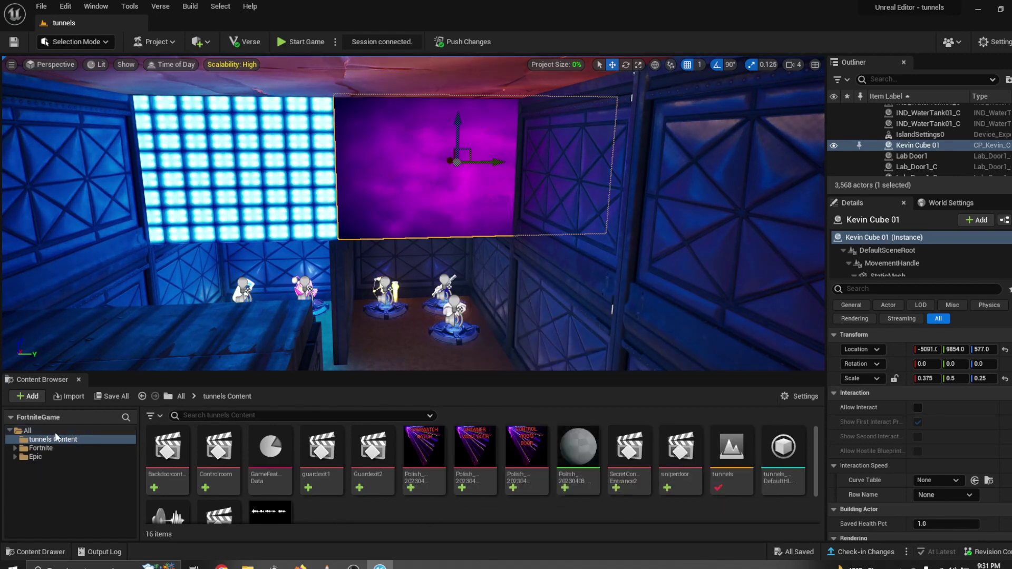
right_click(343, 512)
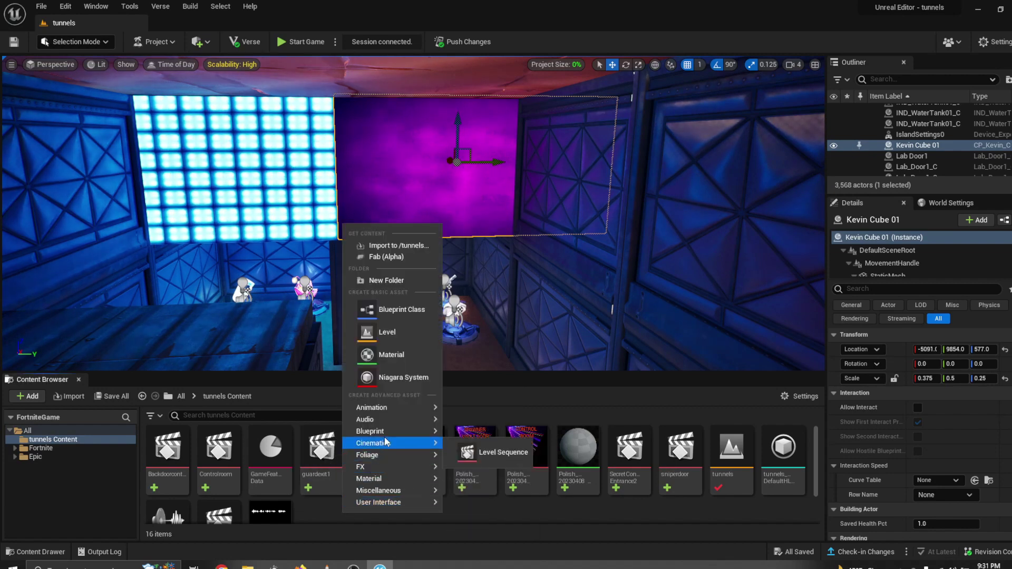
mouse_move(390, 431)
left_click(467, 454)
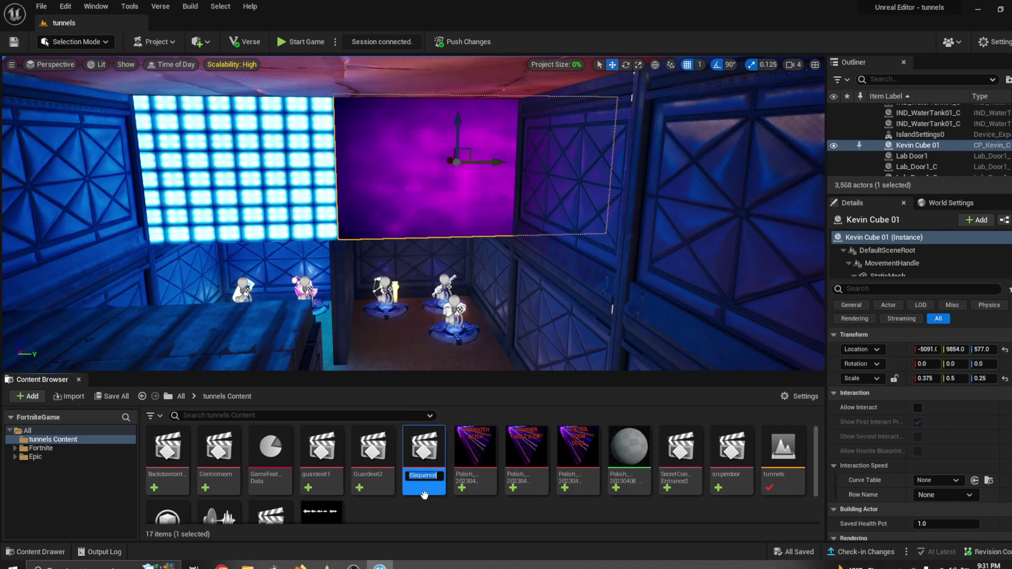
type("kevin")
key("Return")
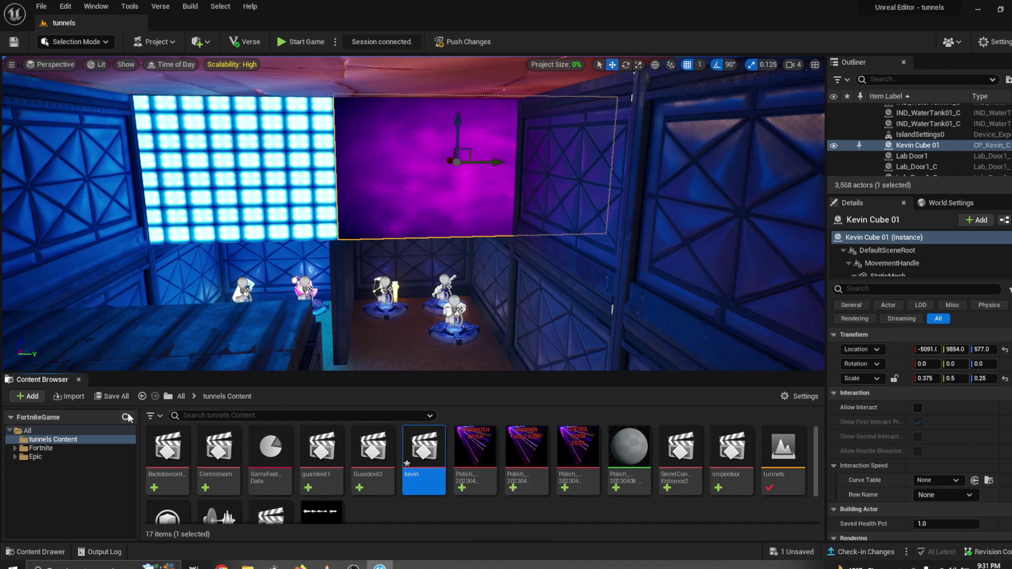
Find the Cinematic Sequence Device by searching all content for "seq" and place it near the character devices below the purple cube.
left_click(41, 430)
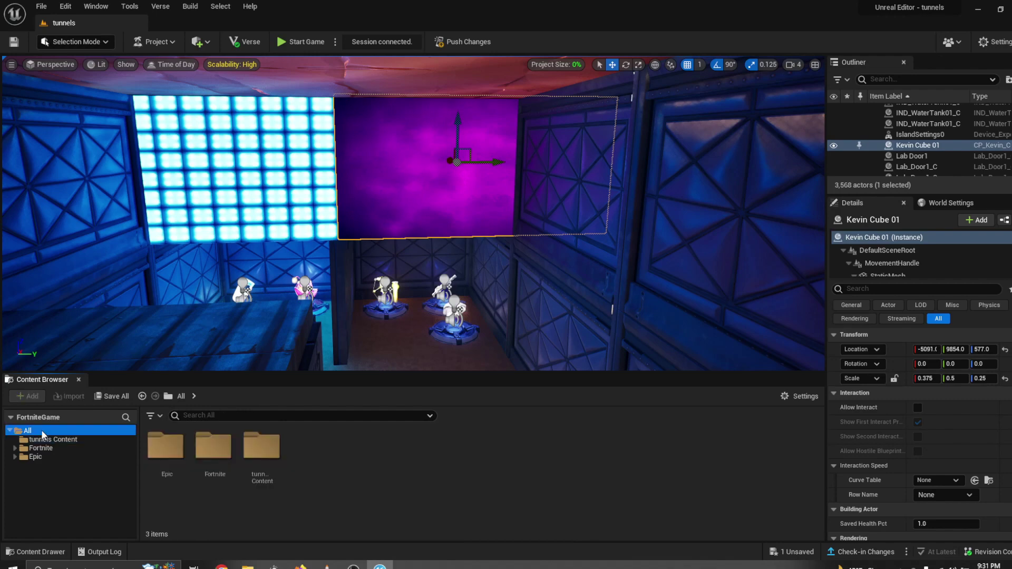
left_click(208, 416)
type("s")
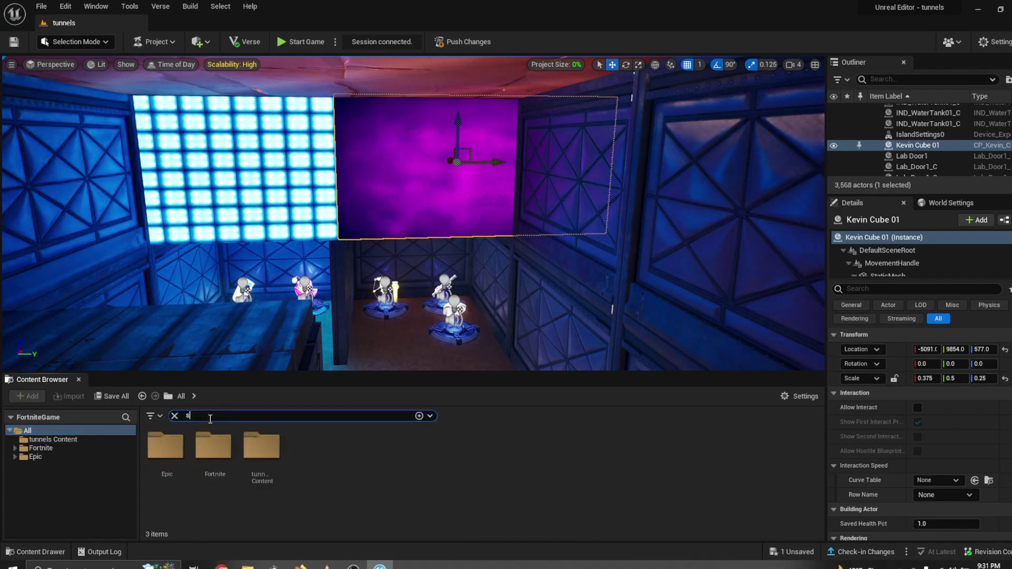
type("eq")
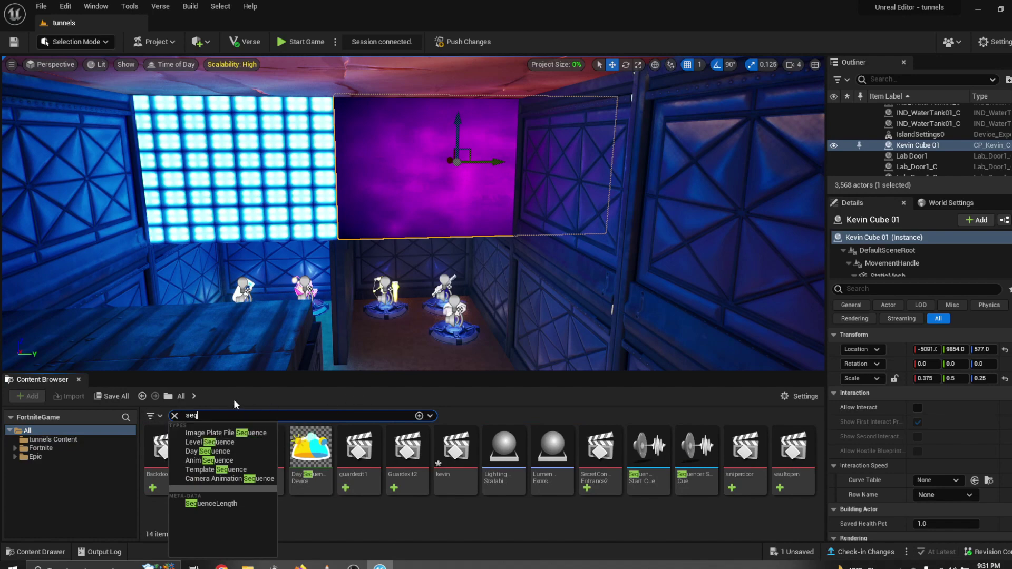
left_click(279, 390)
mouse_move(209, 481)
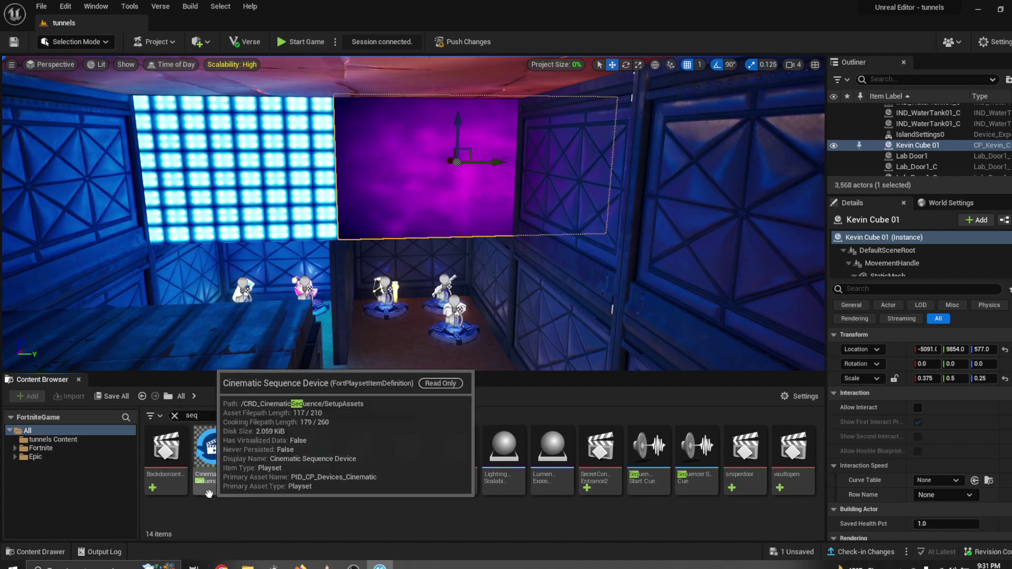
left_click_drag(209, 482, 372, 204)
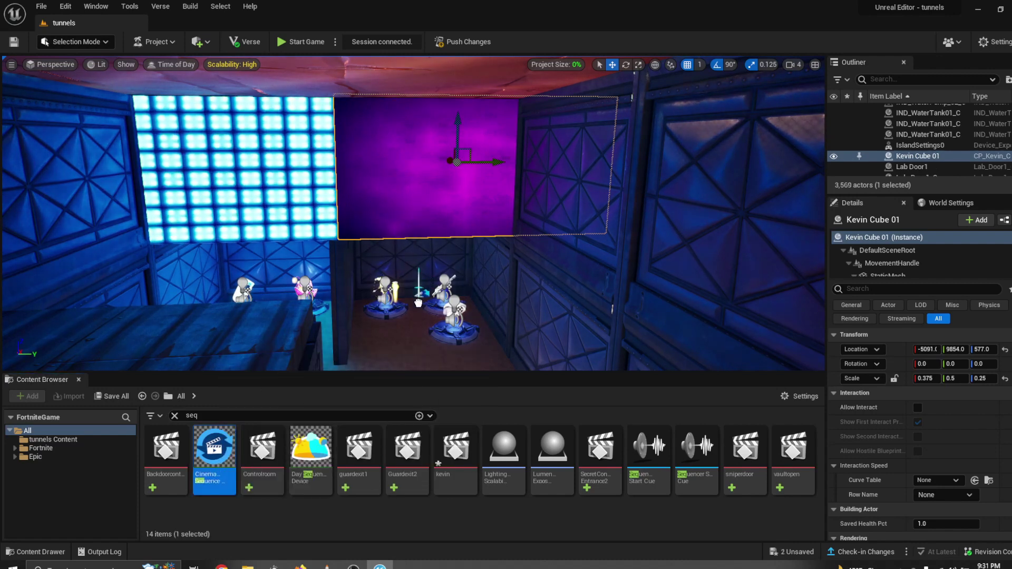
left_click_drag(417, 315, 423, 277)
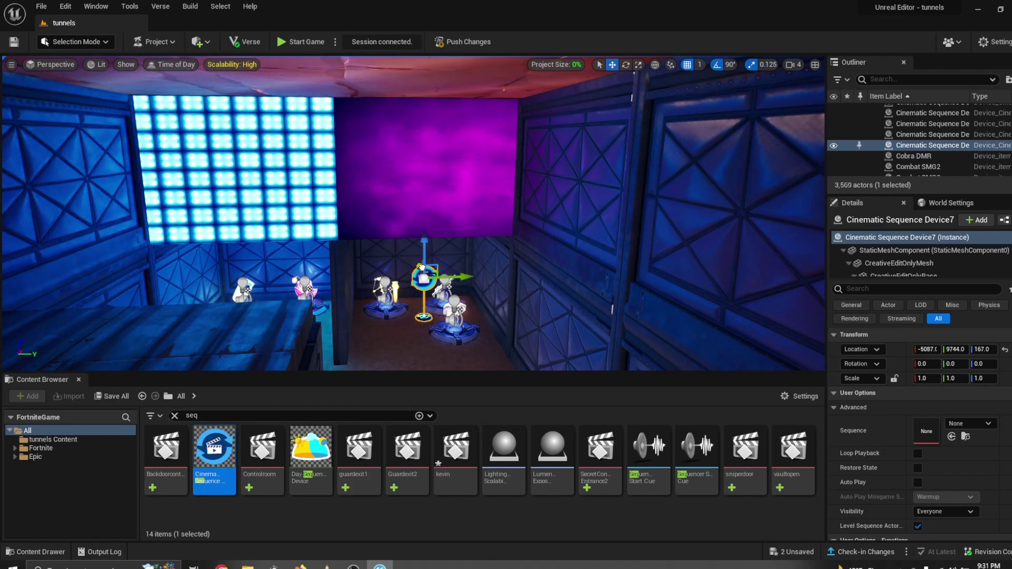
left_click(393, 353)
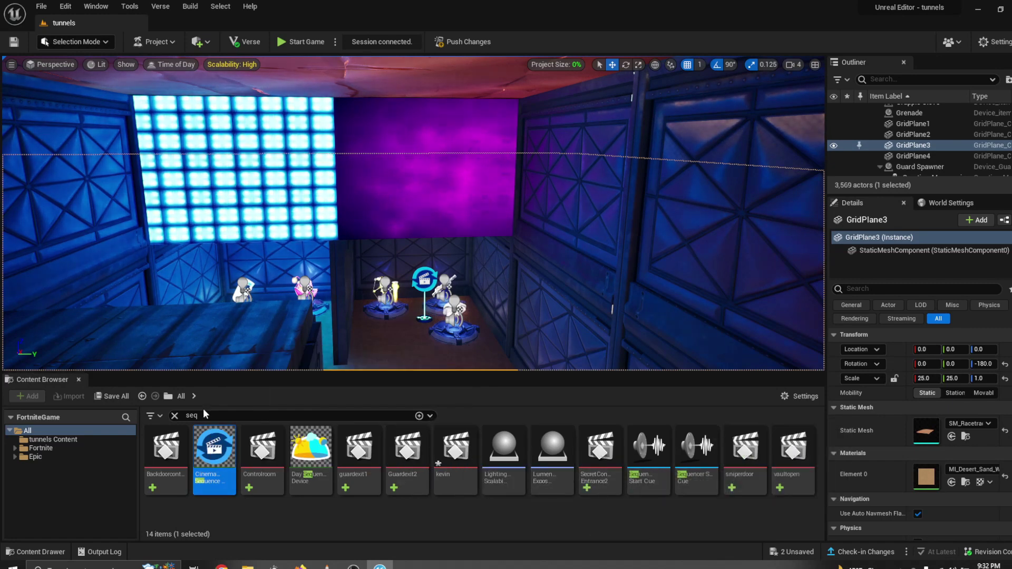
Clear the asset search and open the kevin level sequence from the tunnels Content folder.
left_click(174, 416)
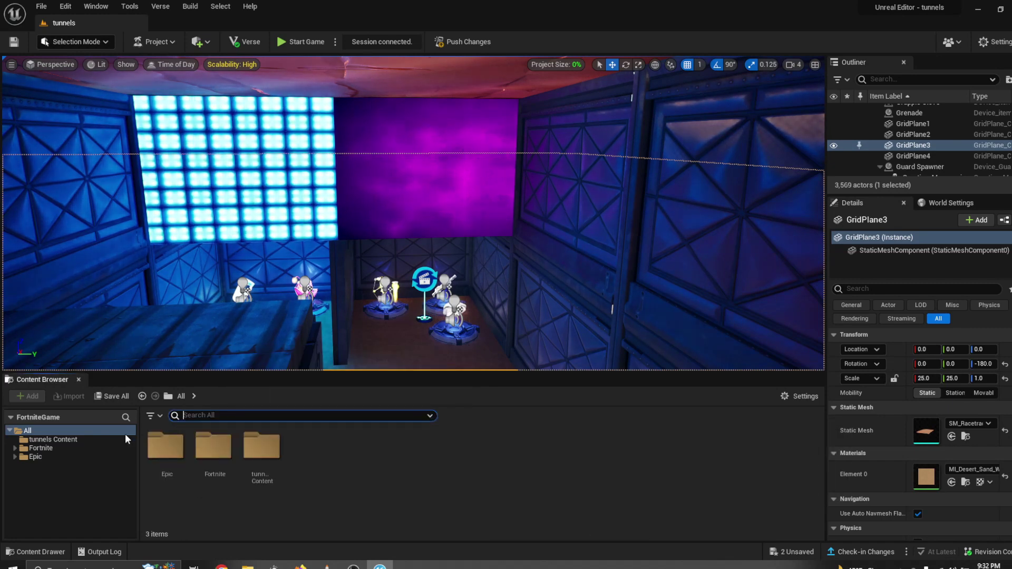
left_click(25, 440)
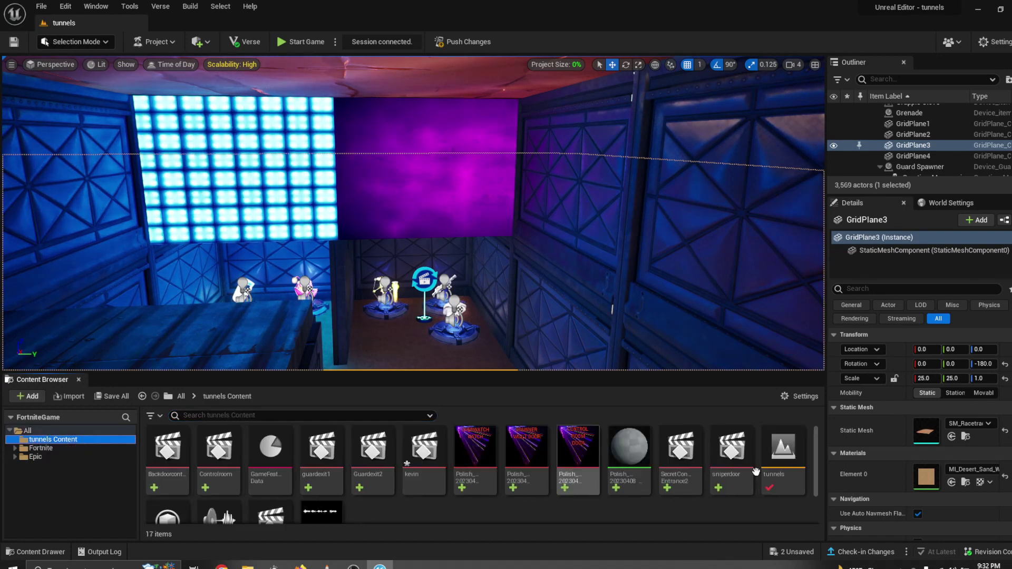
left_click(412, 477)
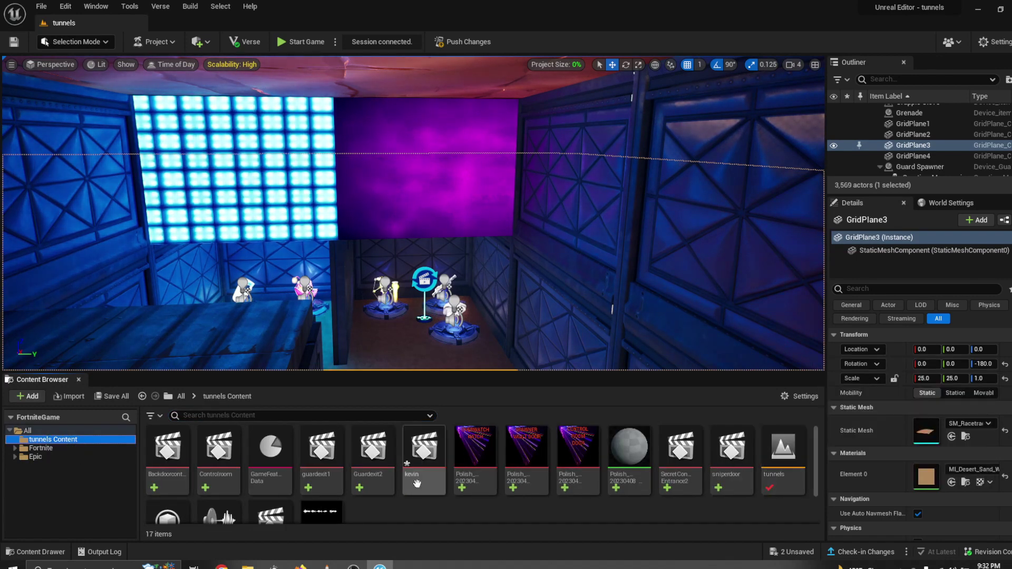
double_click(414, 480)
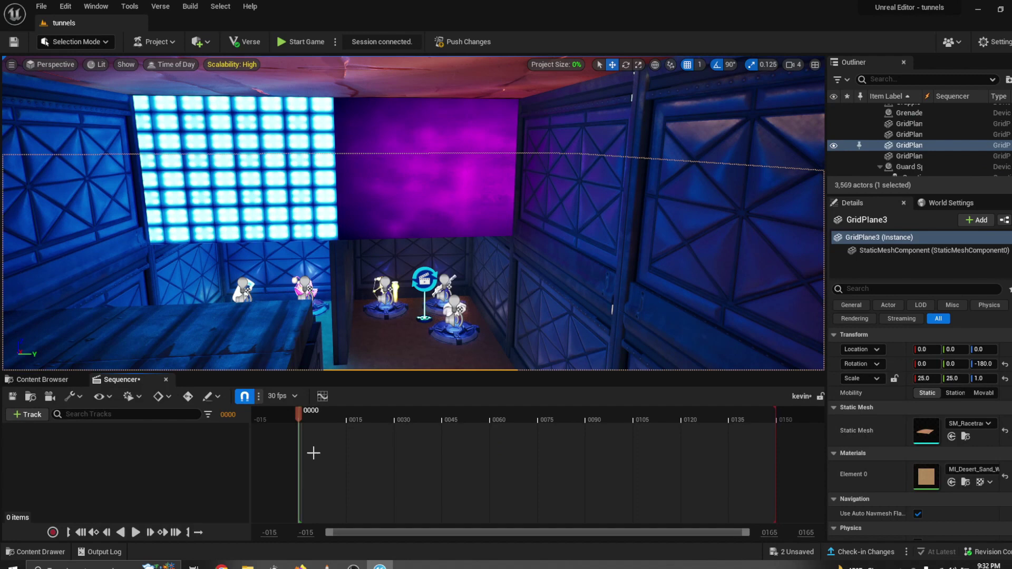
Add the Kevin Cube 01 actor to the kevin sequence, searching the actor list for "kev".
left_click(27, 414)
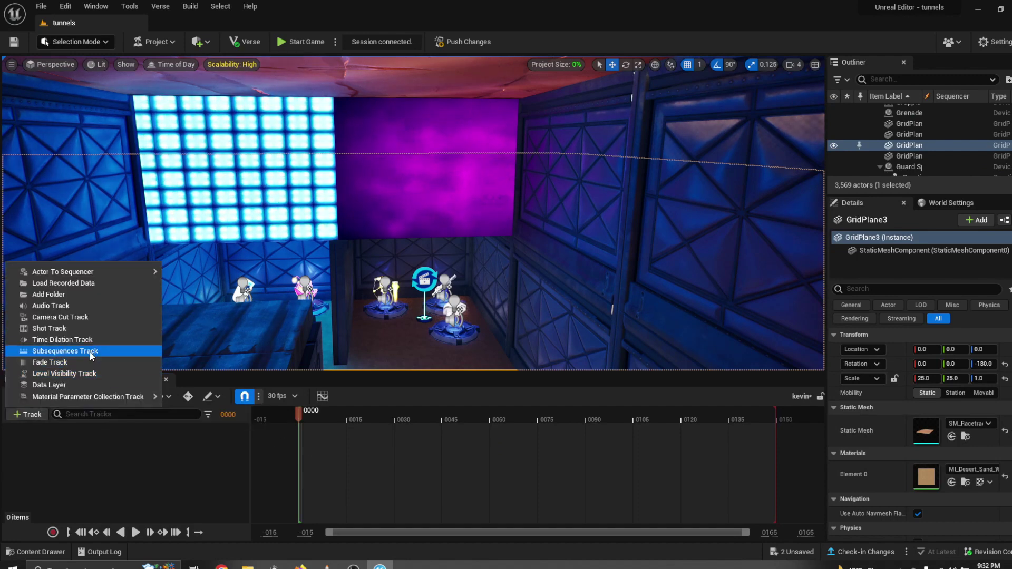
mouse_move(128, 273)
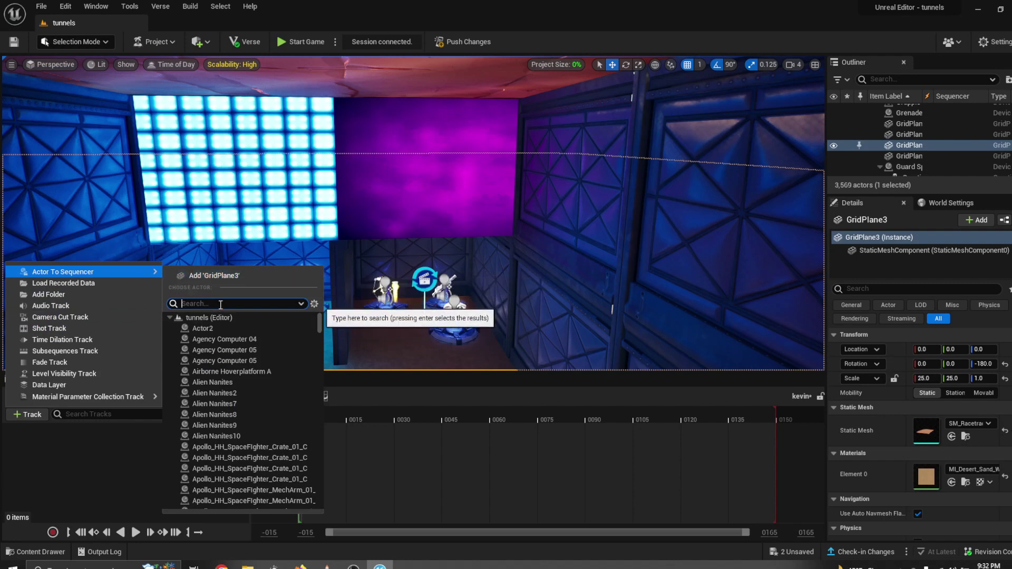
type("ke")
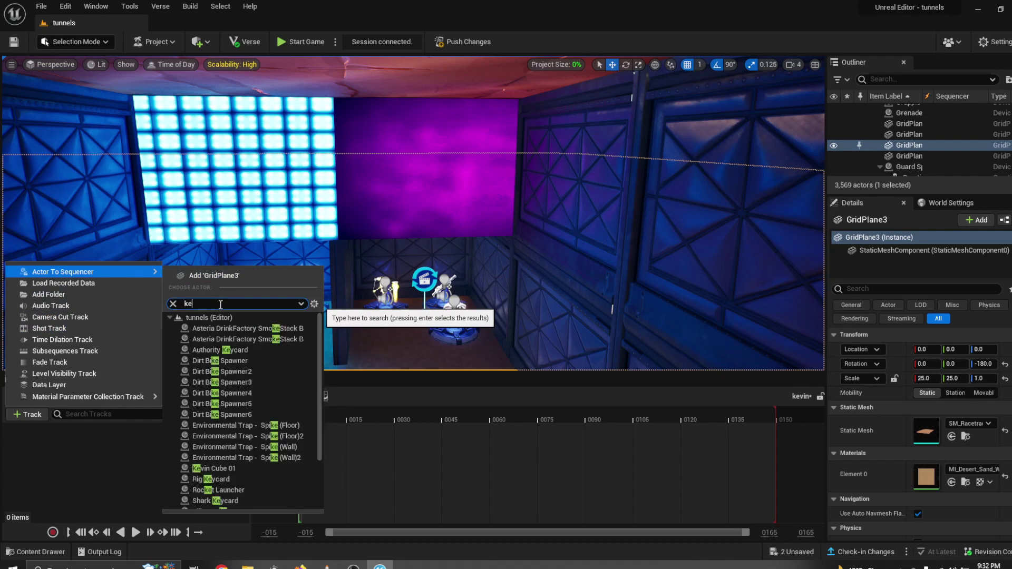
type("v")
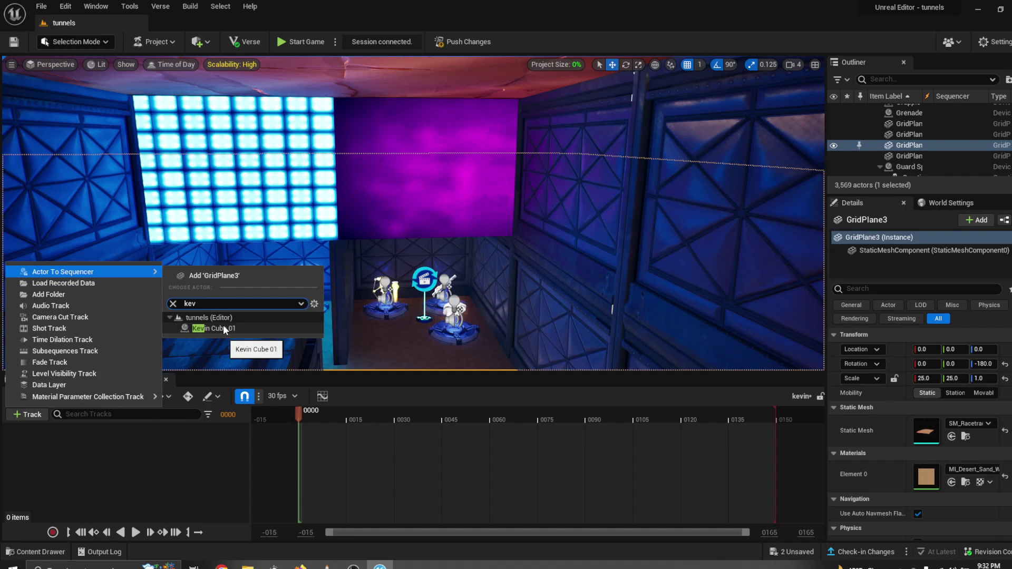
left_click(223, 328)
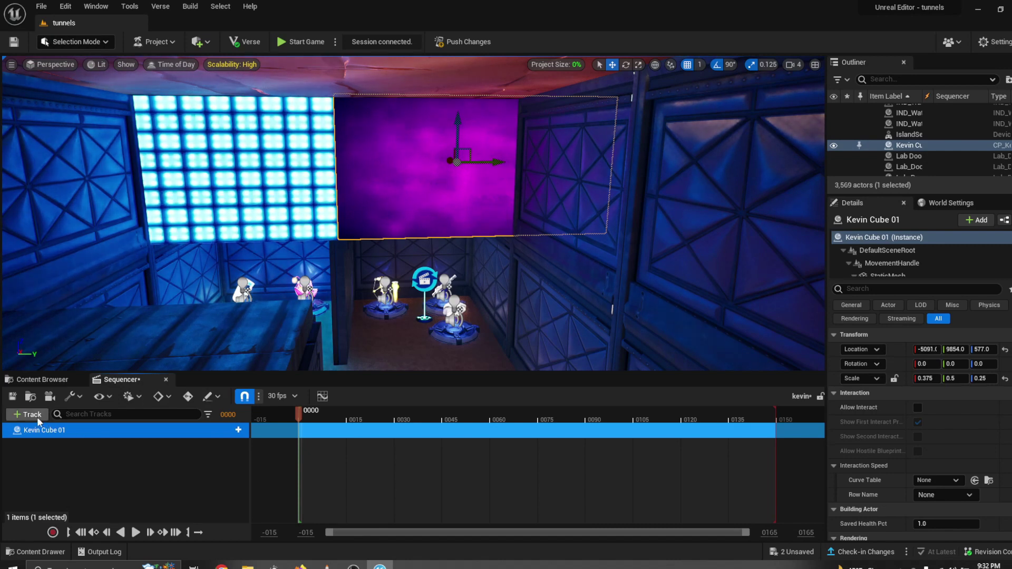
Add a Transform track to Kevin Cube 01 and key its starting position at frame 0.
left_click(231, 431)
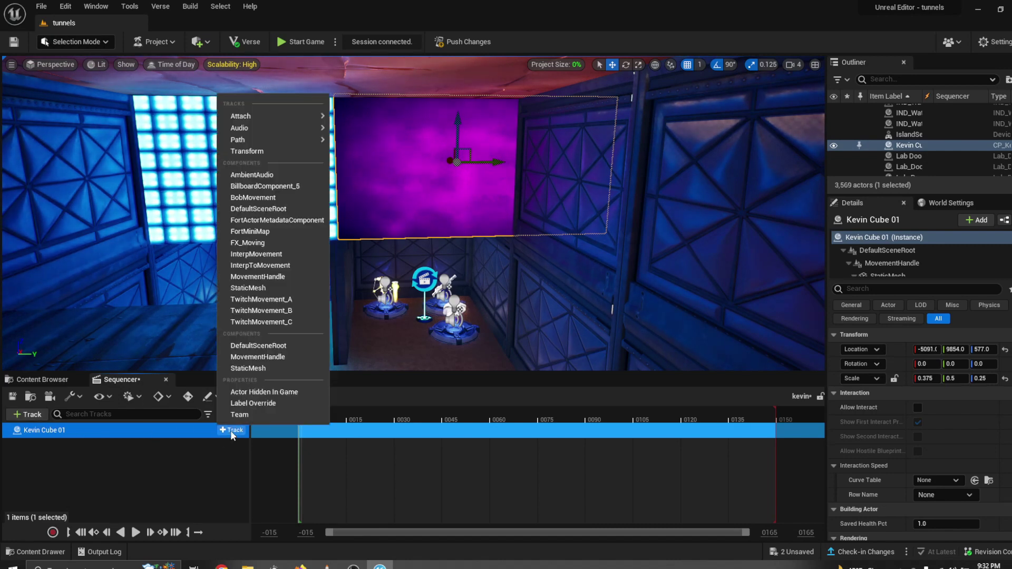
left_click(279, 151)
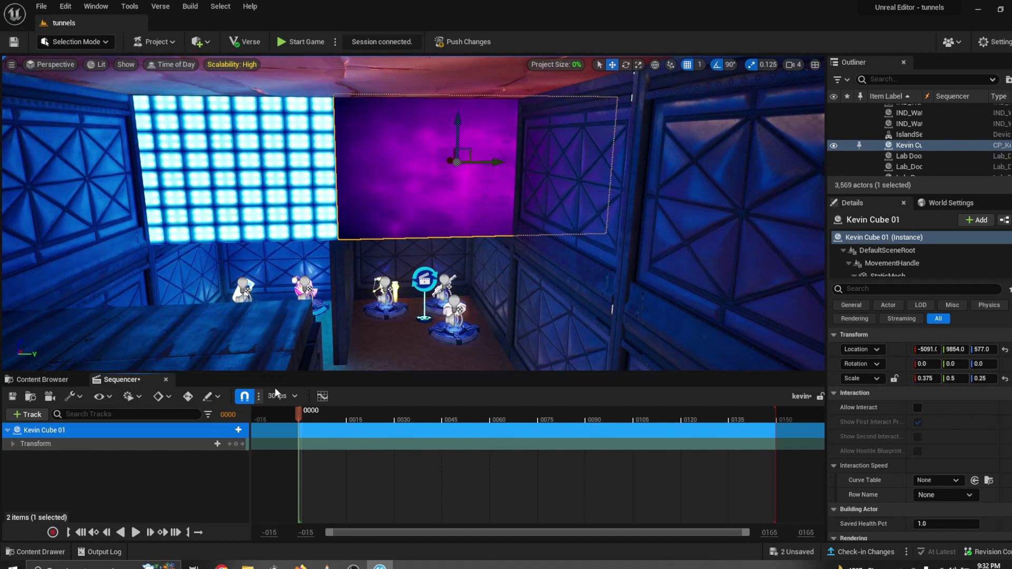
left_click(237, 444)
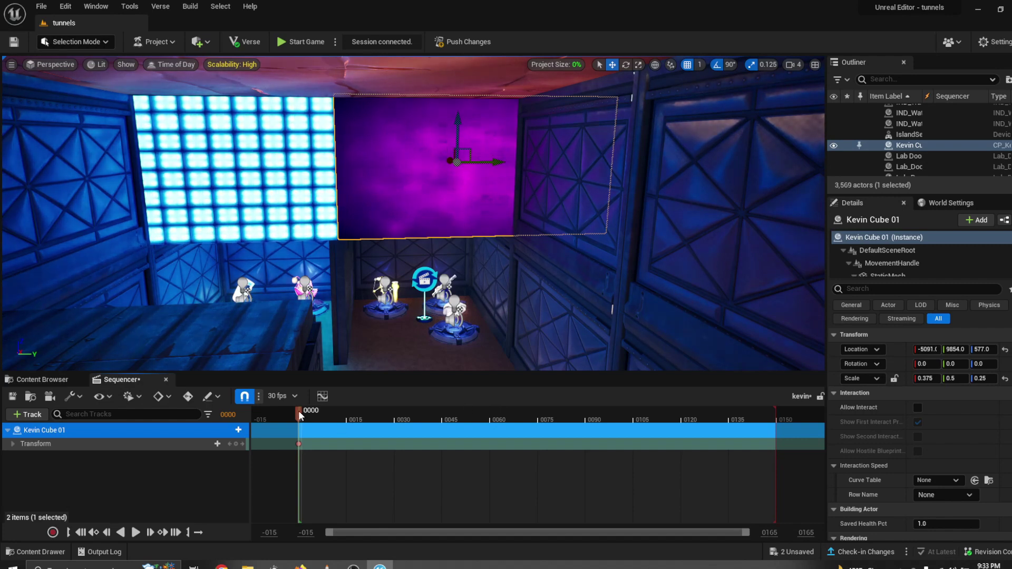
At frame 73, raise Kevin Cube 01 to about Z 929 to clear the tunnel opening and add a Transform key.
left_click_drag(303, 413, 534, 431)
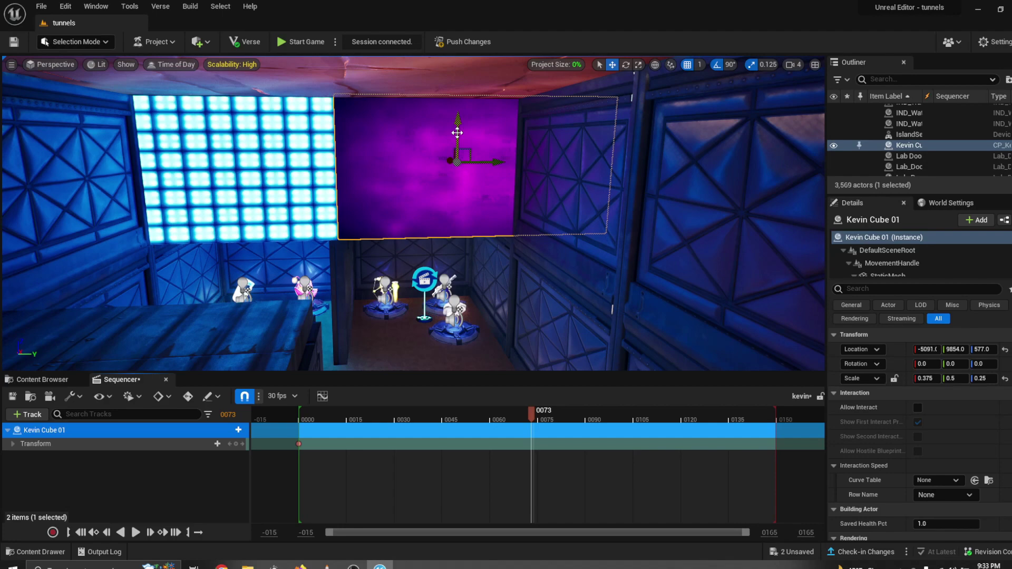
left_click_drag(457, 132, 458, 59)
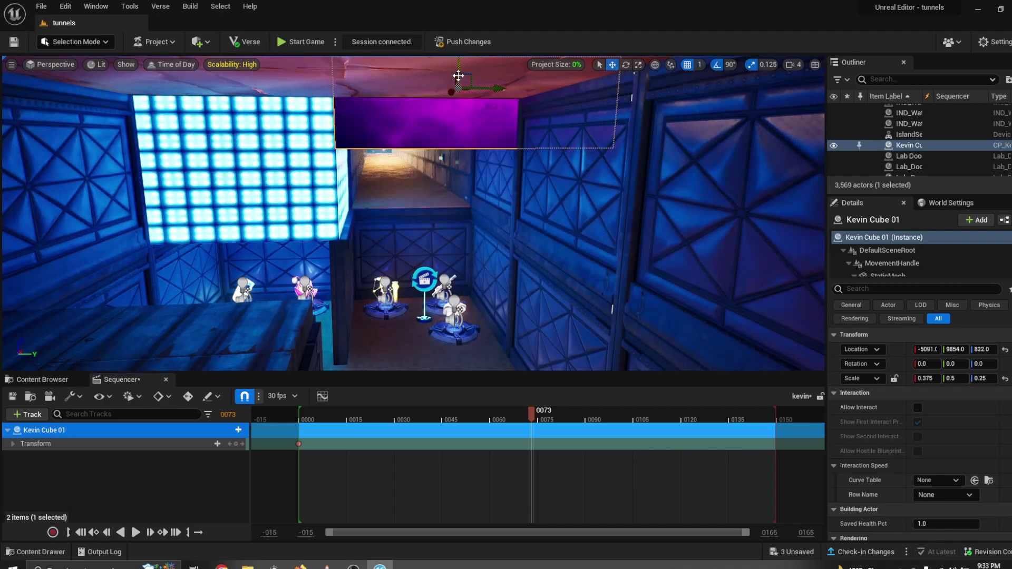
key("f")
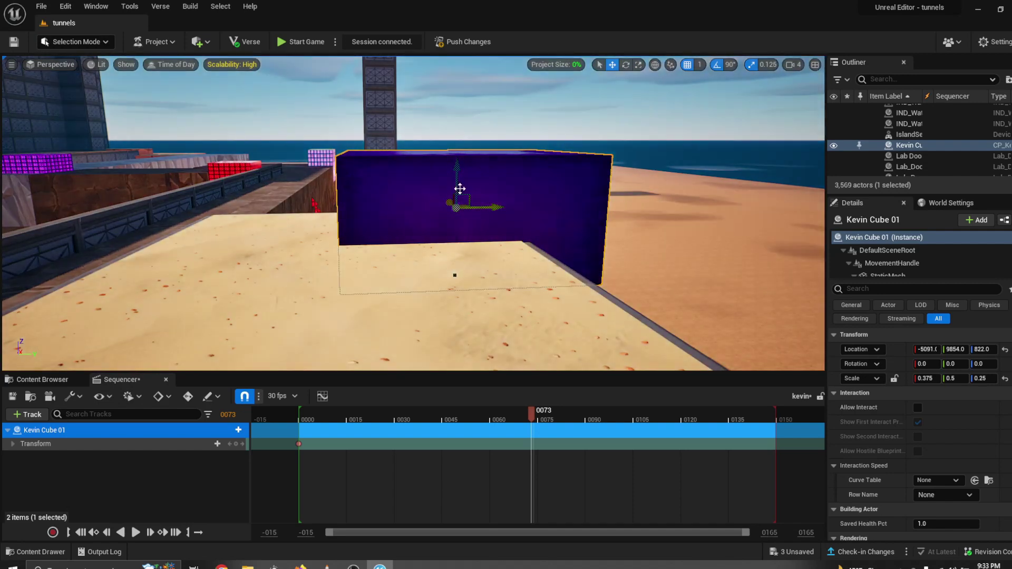
left_click_drag(459, 189, 459, 153)
key("1")
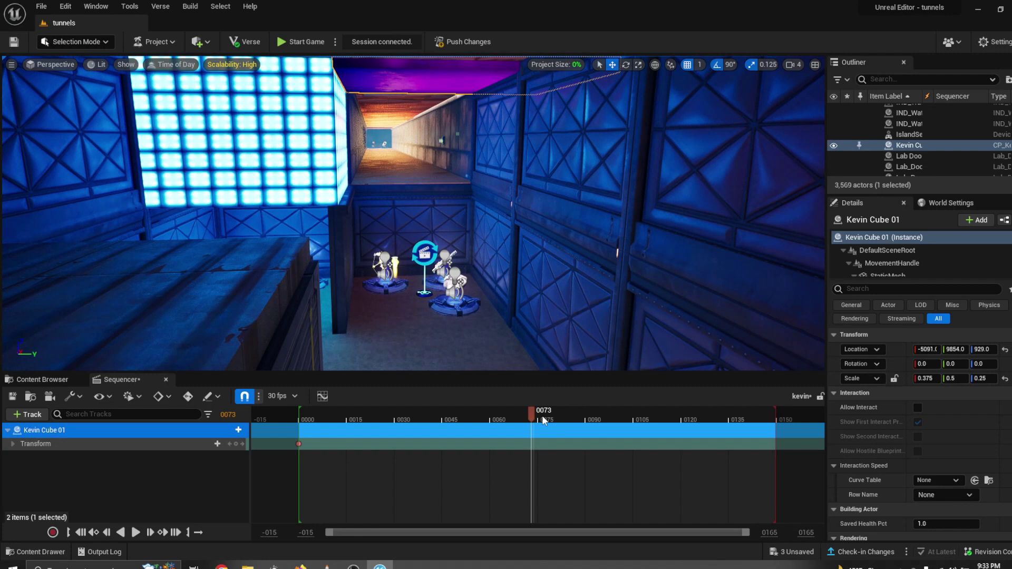
left_click(235, 445)
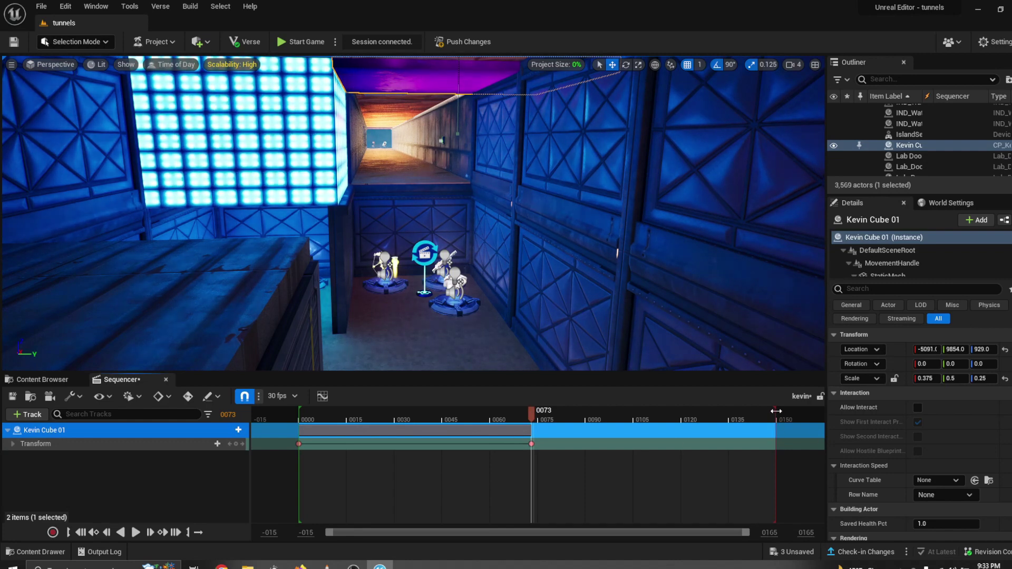
Shorten the kevin sequence's playback range to end at about frame 122 and play the animation from frame 0.
left_click_drag(775, 409, 692, 410)
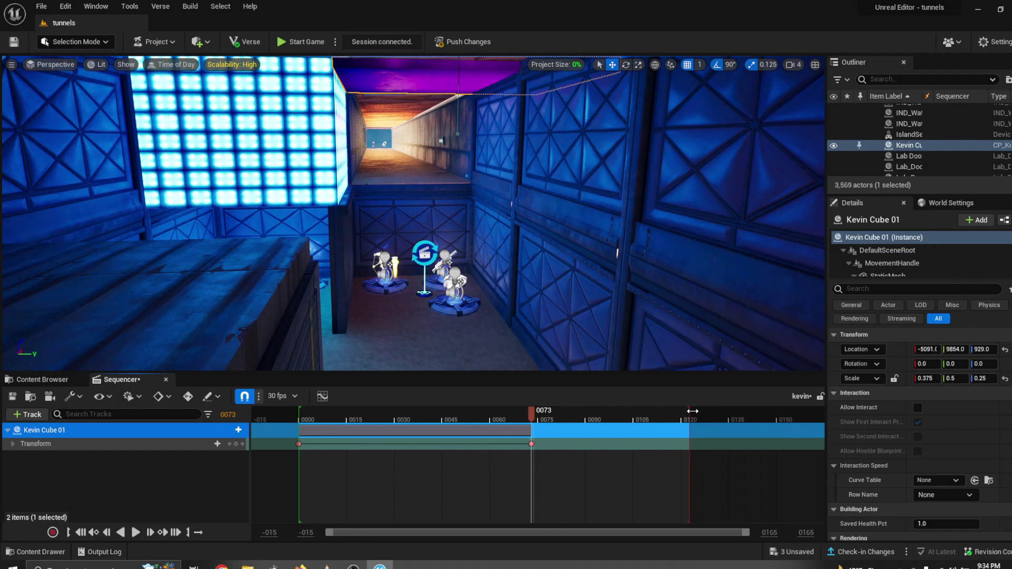
left_click(298, 407)
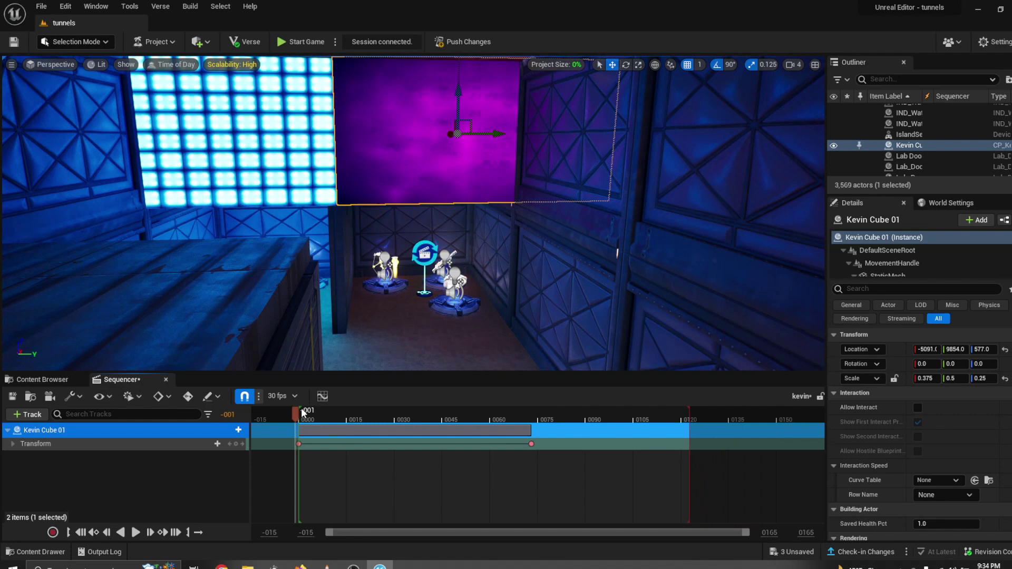
left_click(301, 409)
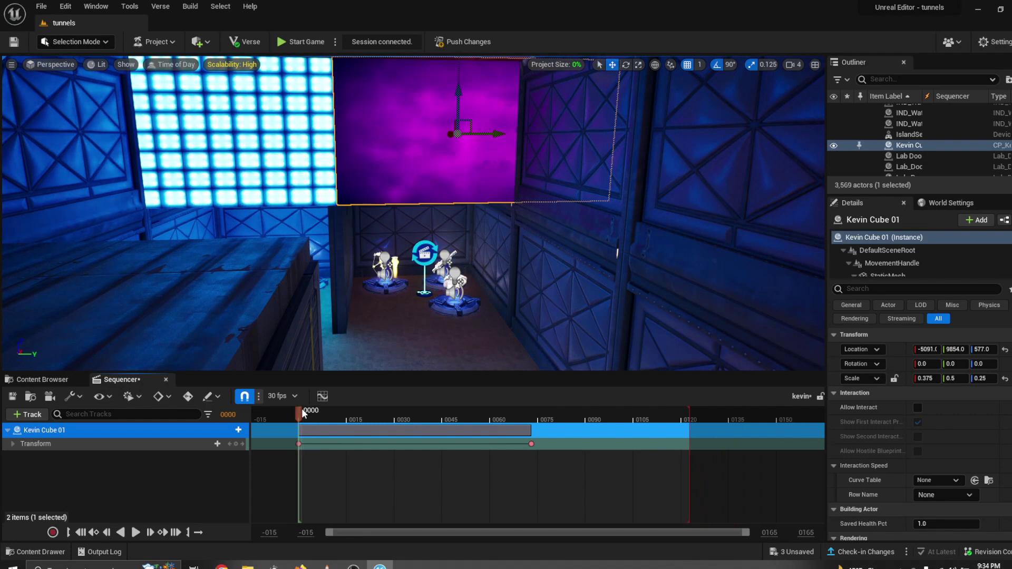
left_click(135, 532)
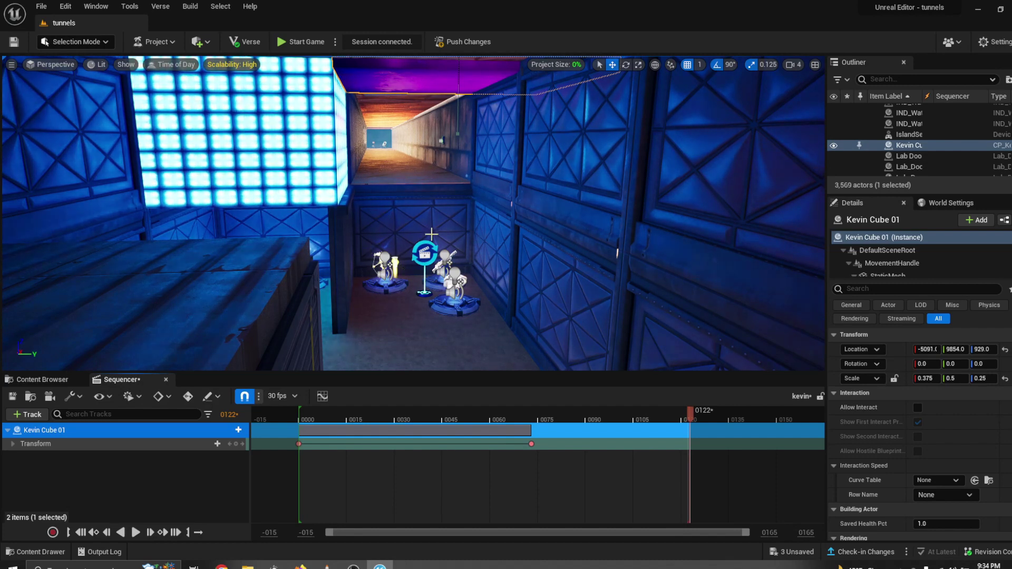
Assign the kevin level sequence to the Cinematic Sequence Device in front of the tunnel and add a Play Function entry.
left_click(27, 381)
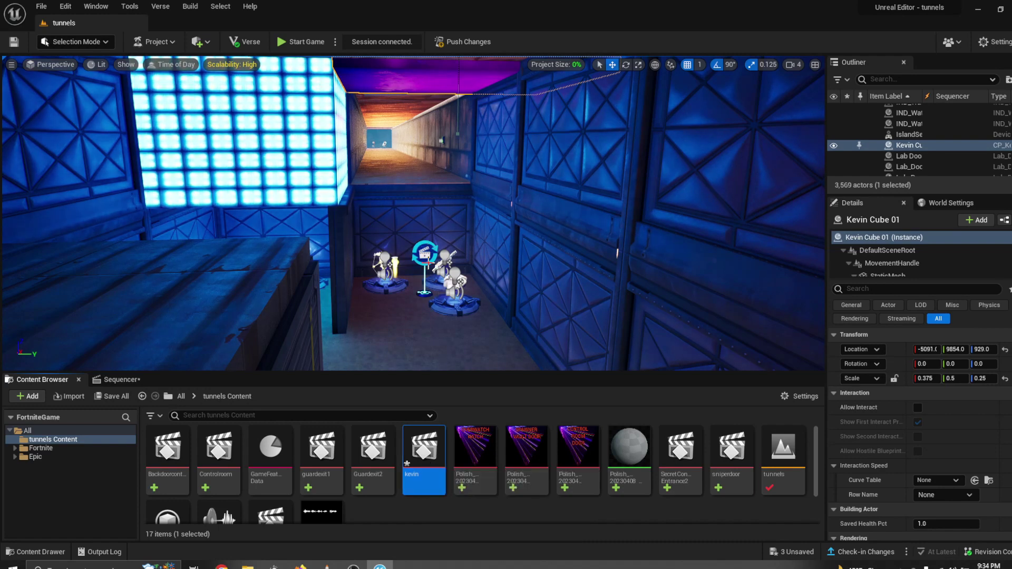
left_click(427, 259)
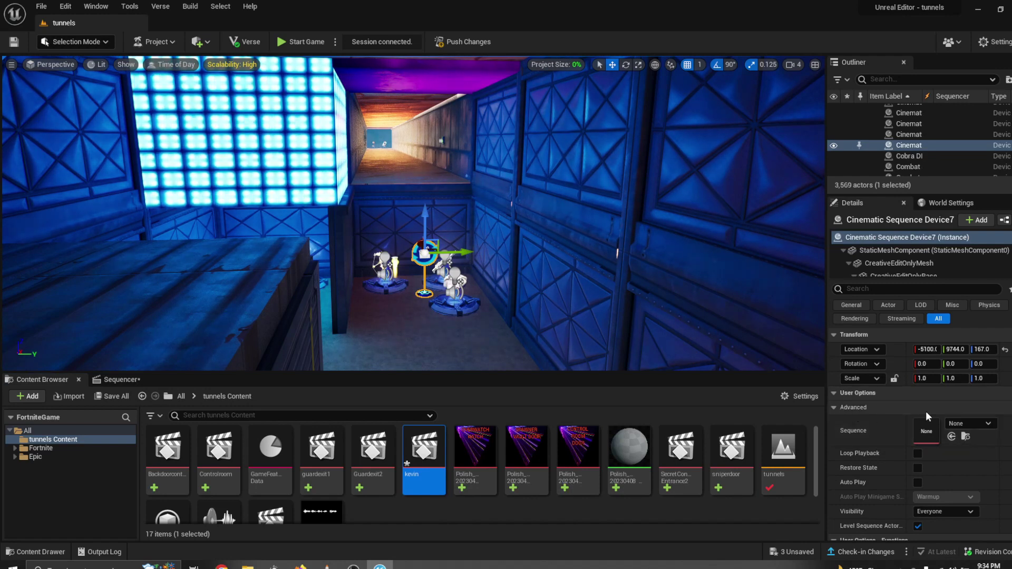
left_click(987, 424)
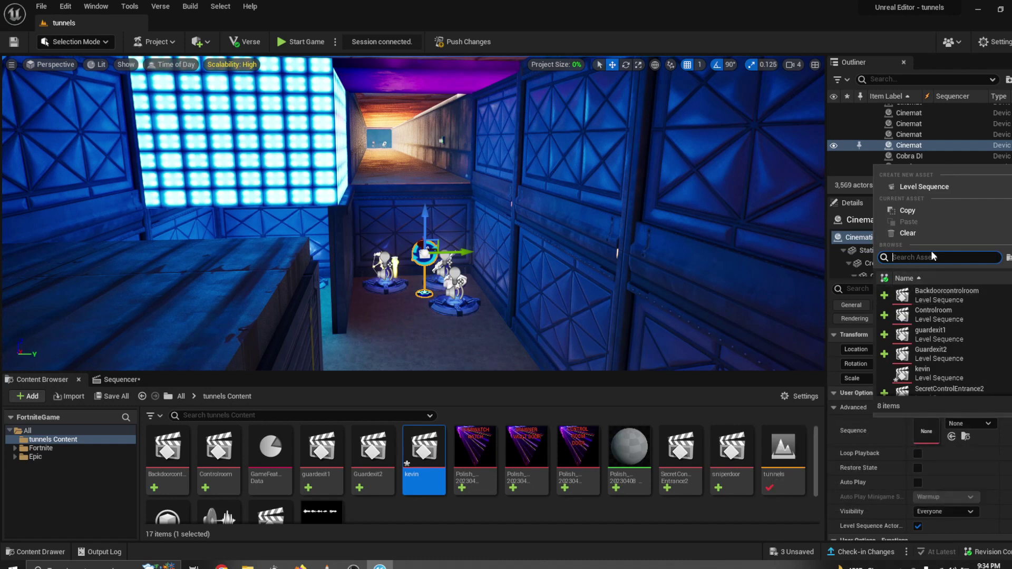
left_click(924, 373)
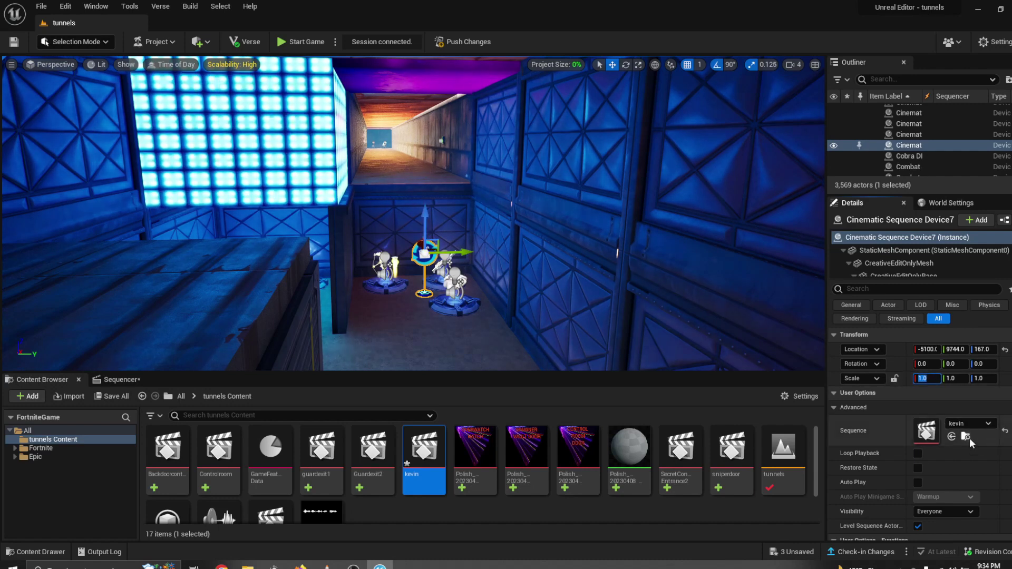
scroll(920, 432, "down", 5)
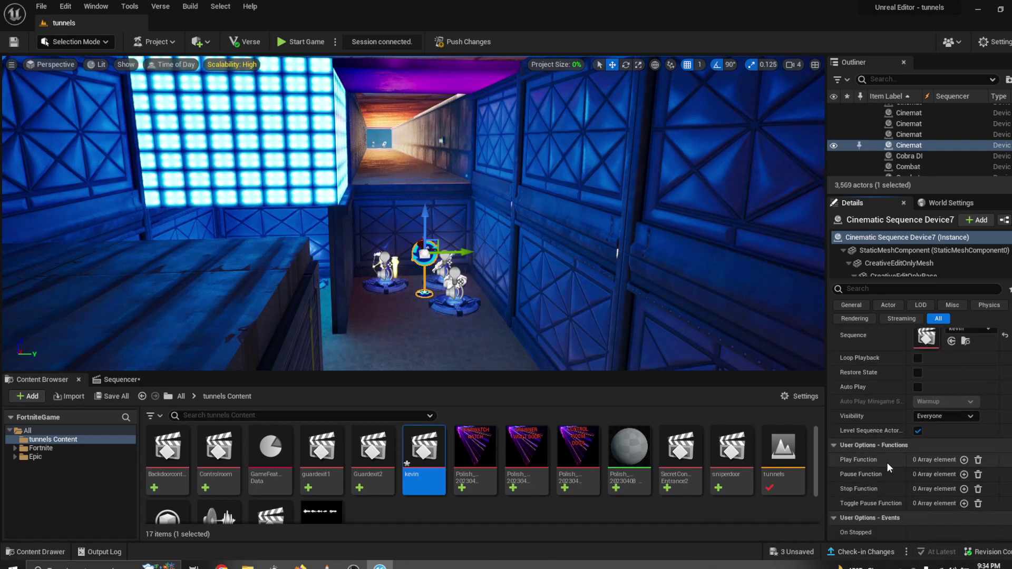
left_click(963, 460)
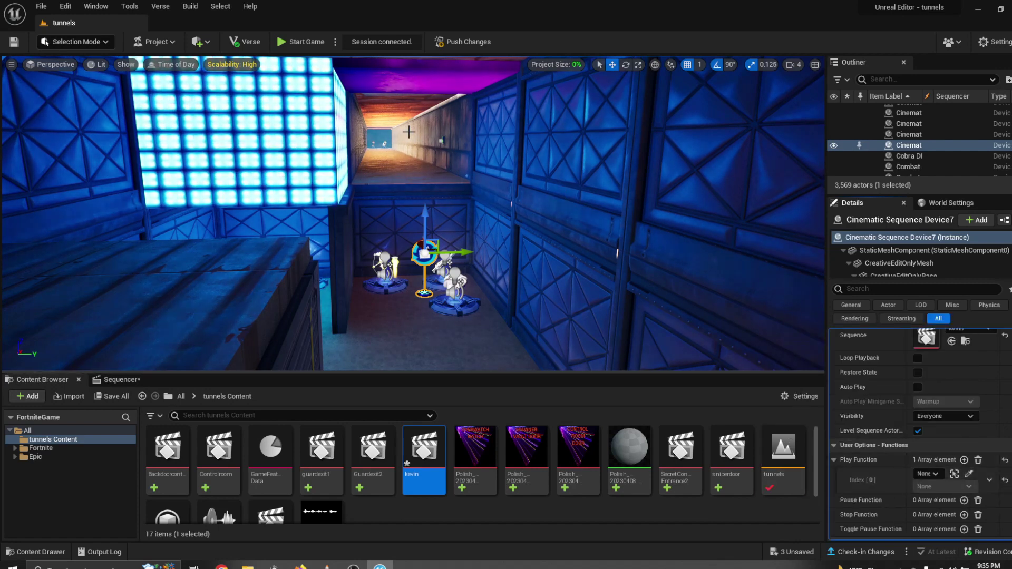
Bind the device's first Play Function entry to the button on the tunnel's side wall, using the On Interact event.
left_click(433, 134)
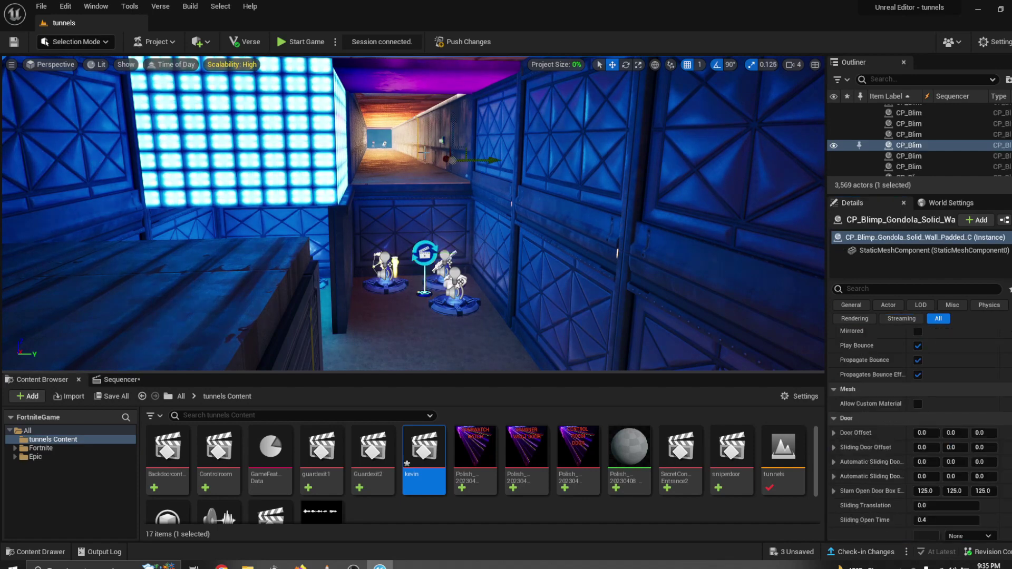
scroll(427, 147, "up", 6)
key("f")
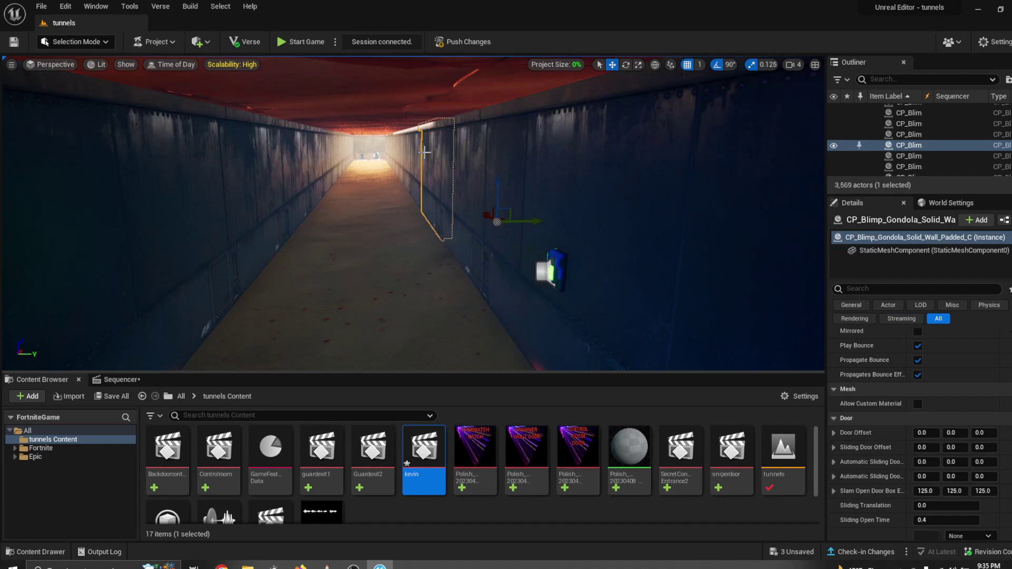
mouse_move(600, 216)
right_mouse_down()
mouse_move(559, 211)
mouse_move(600, 216)
right_mouse_up()
scroll(601, 216, "up", 5)
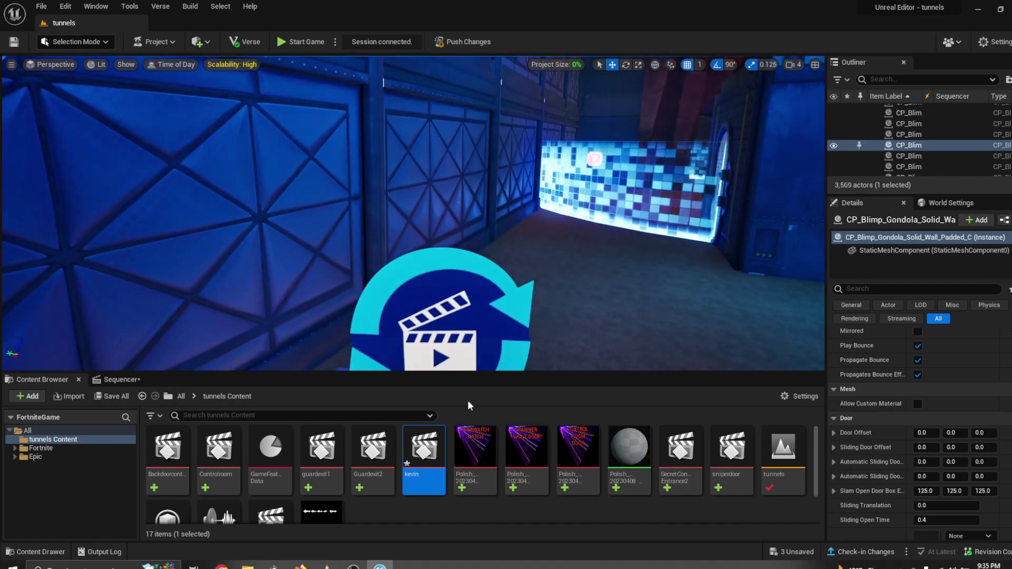
left_click(447, 333)
right_click_drag(447, 333, 447, 334)
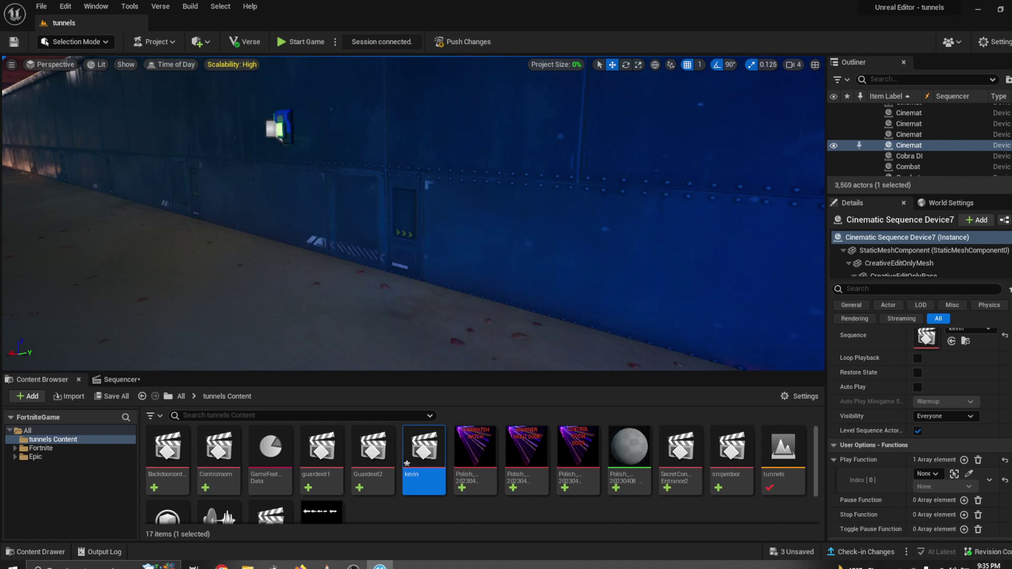
right_click_drag(381, 297, 382, 296)
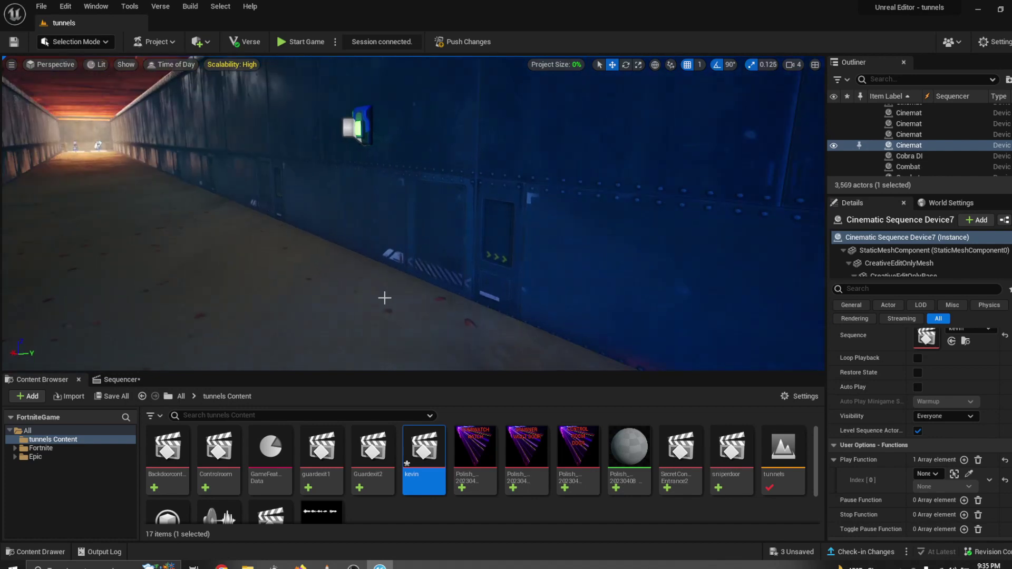
left_click(968, 475)
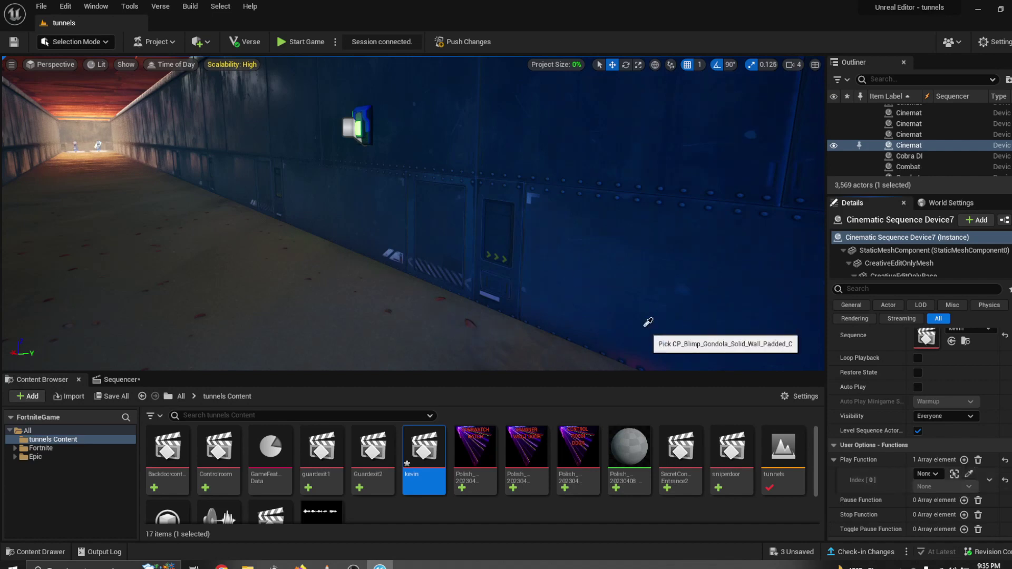
left_click(362, 115)
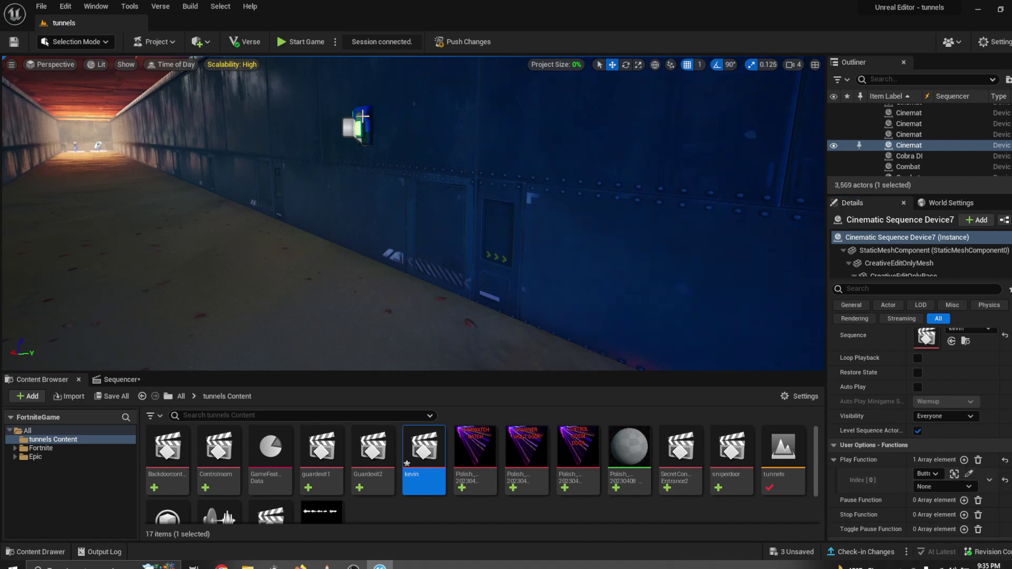
left_click(937, 487)
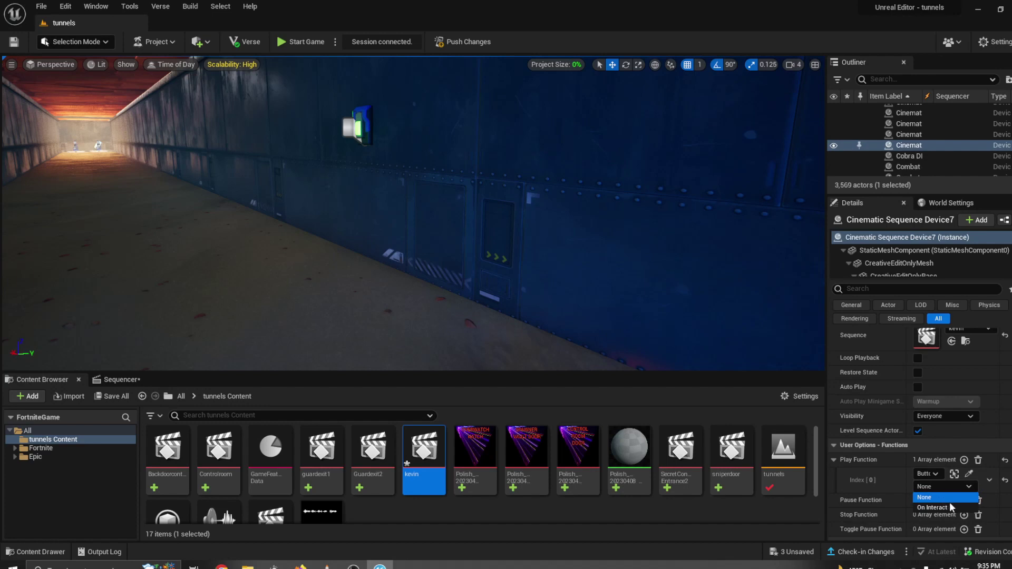
left_click(948, 507)
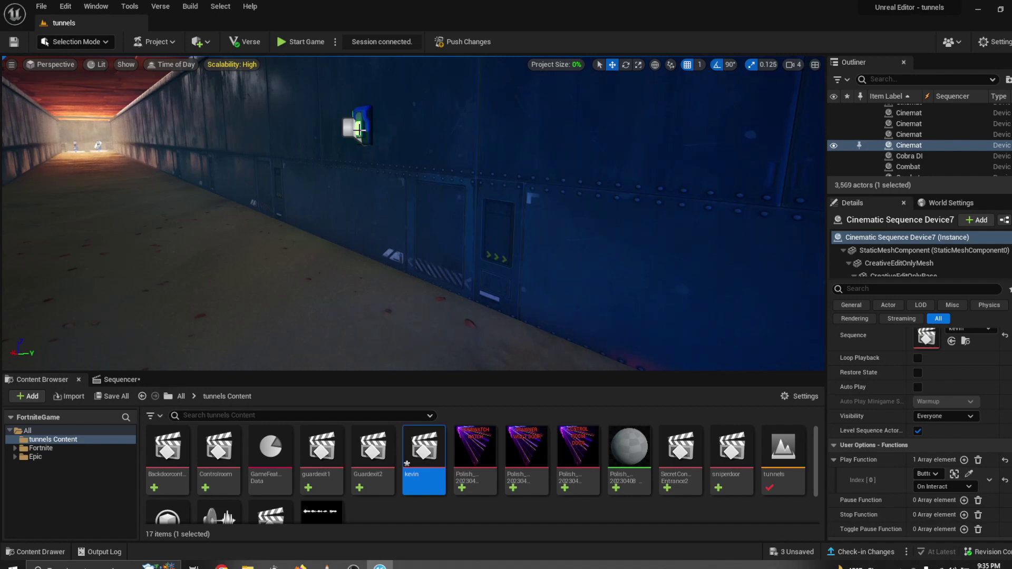
Add a second Play Function entry and bind it to Conditional Button3 with the On Activated event.
right_click_drag(358, 129, 462, 318)
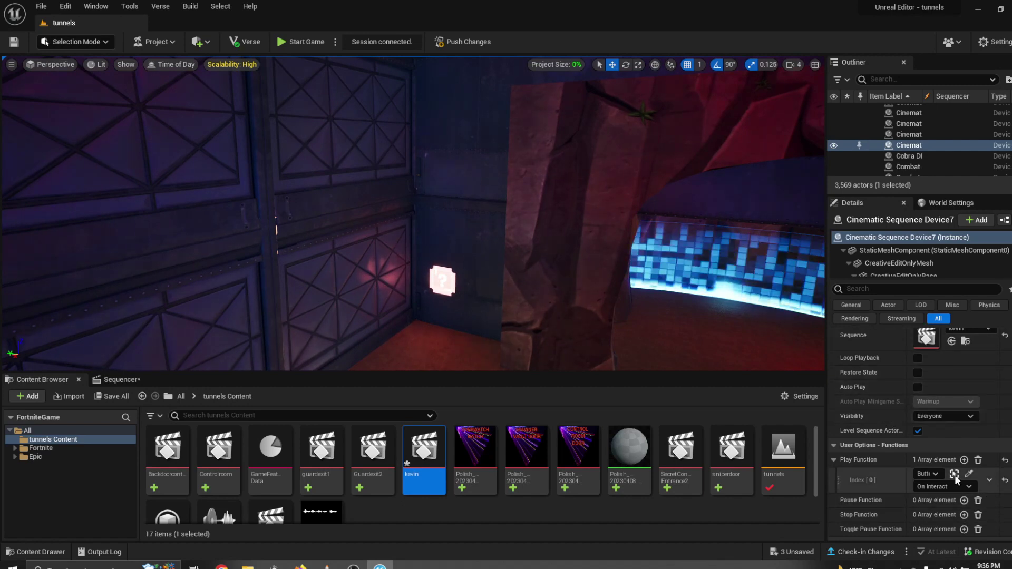
left_click(964, 460)
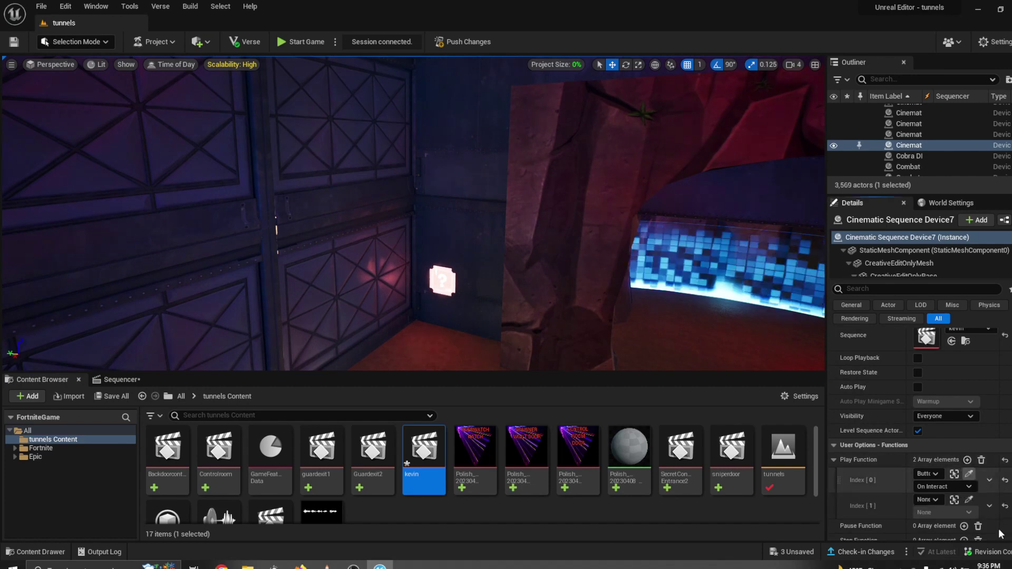
left_click(969, 500)
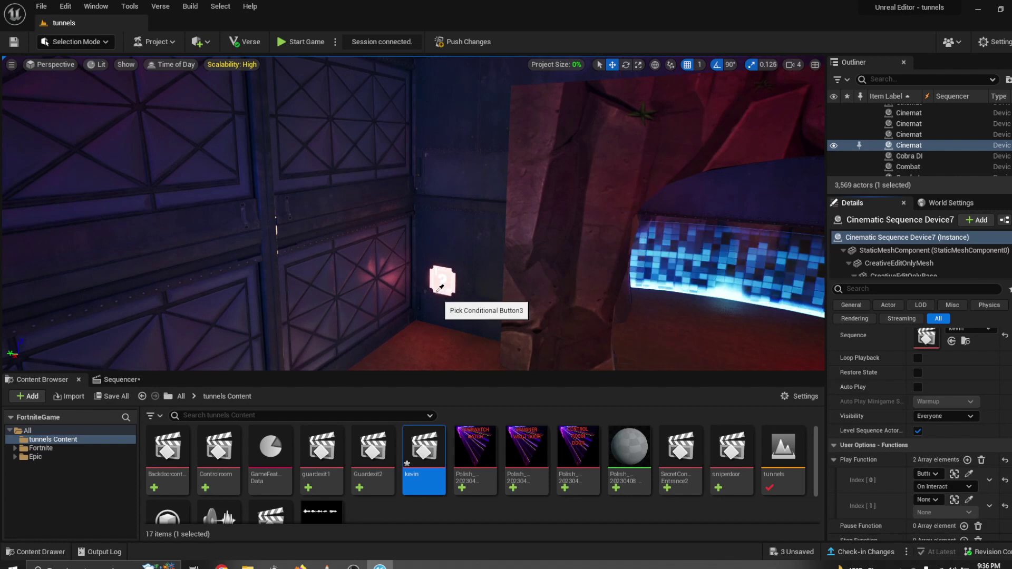
left_click(445, 278)
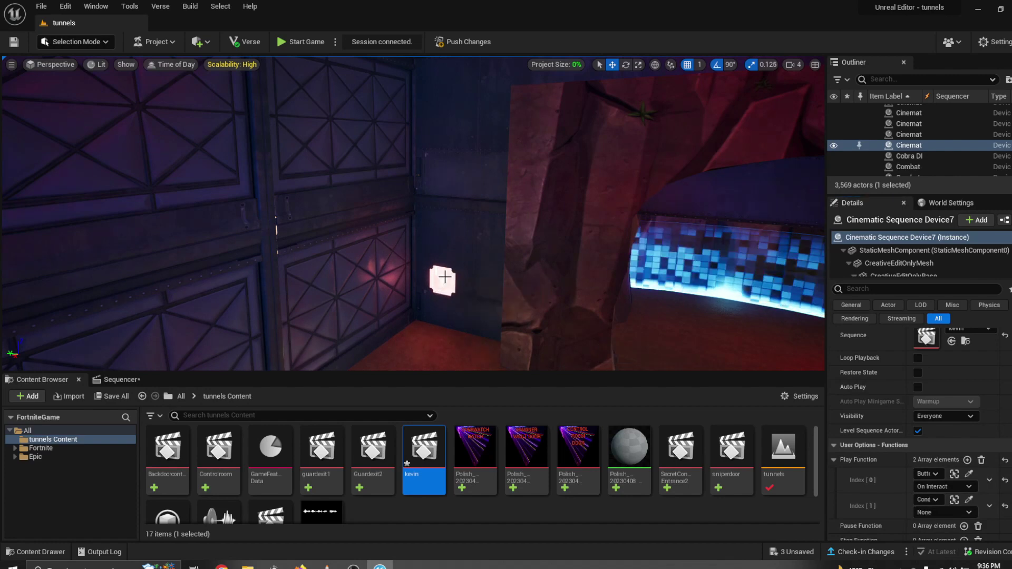
left_click(947, 514)
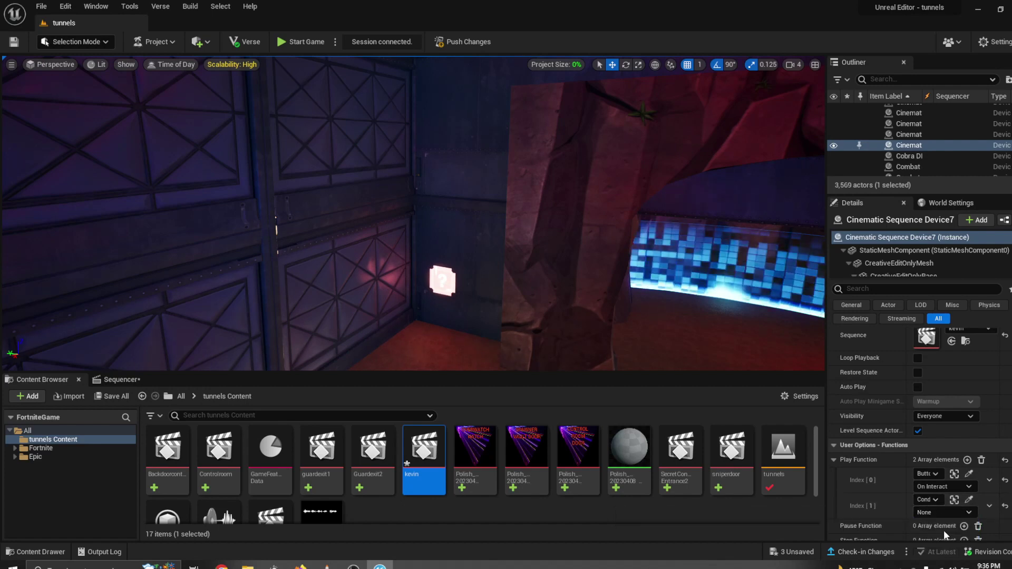
left_click(943, 531)
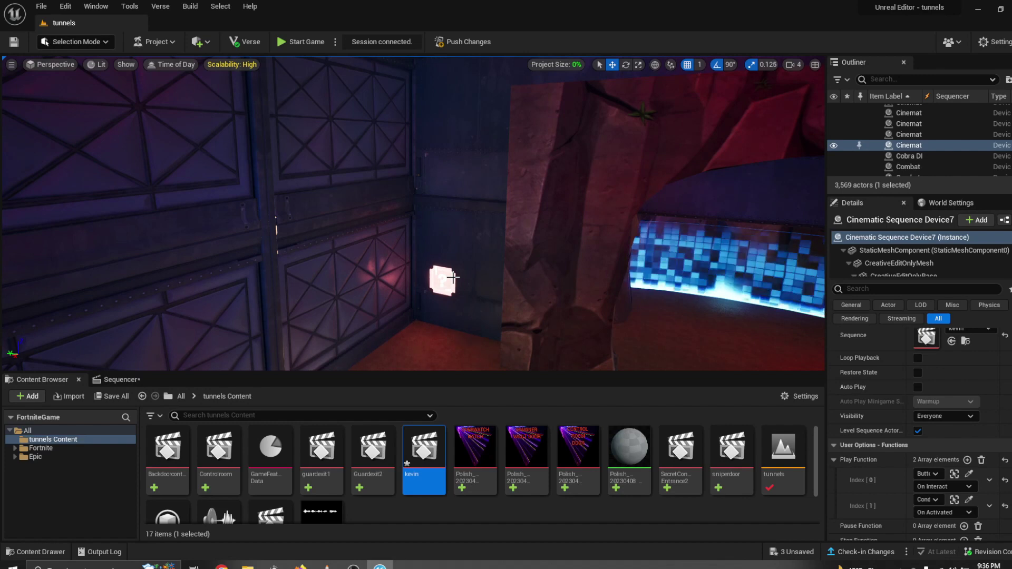
right_click_drag(393, 339, 316, 295)
key("f")
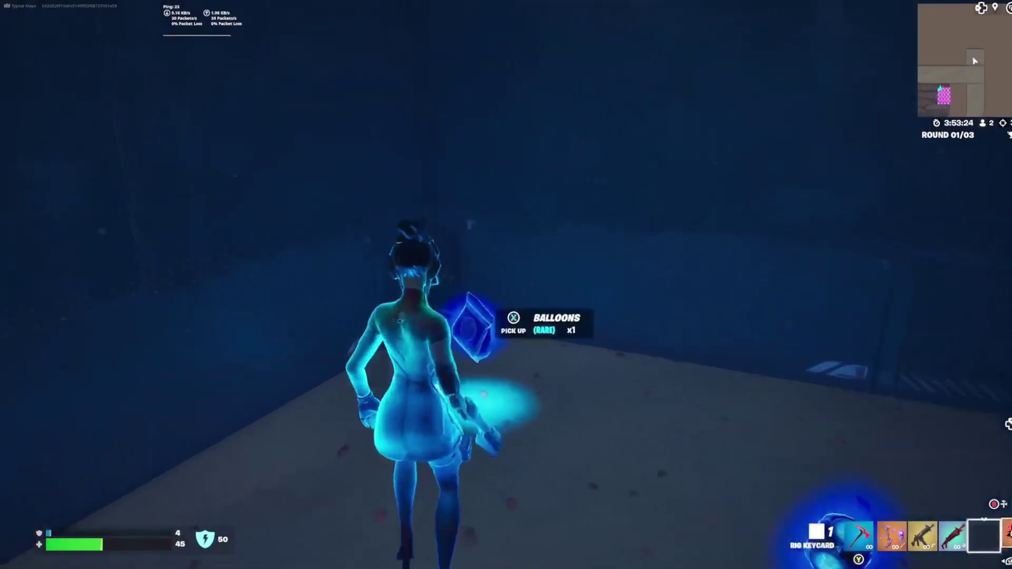
key("e")
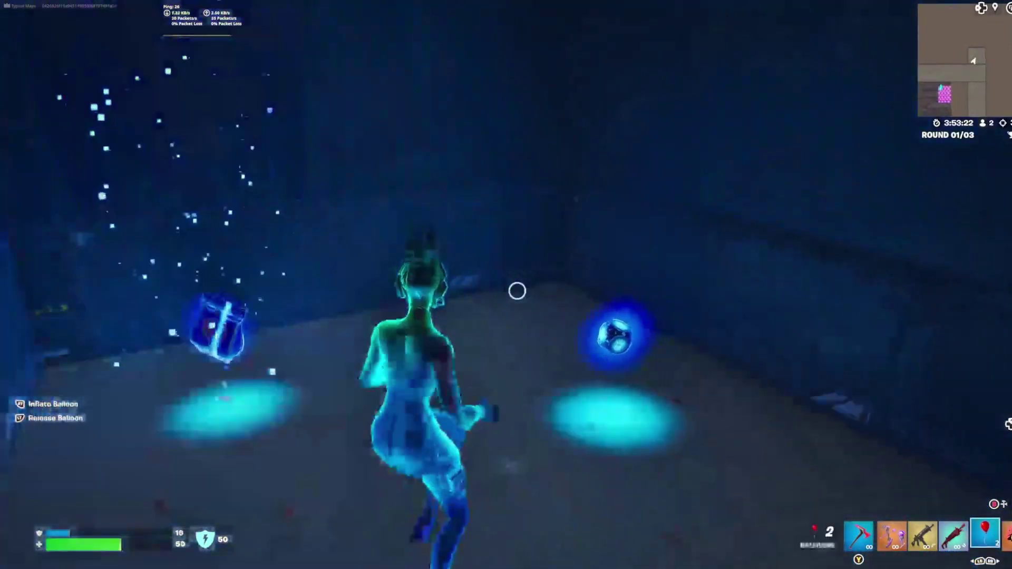
left_click(517, 291)
left_click(517, 291)
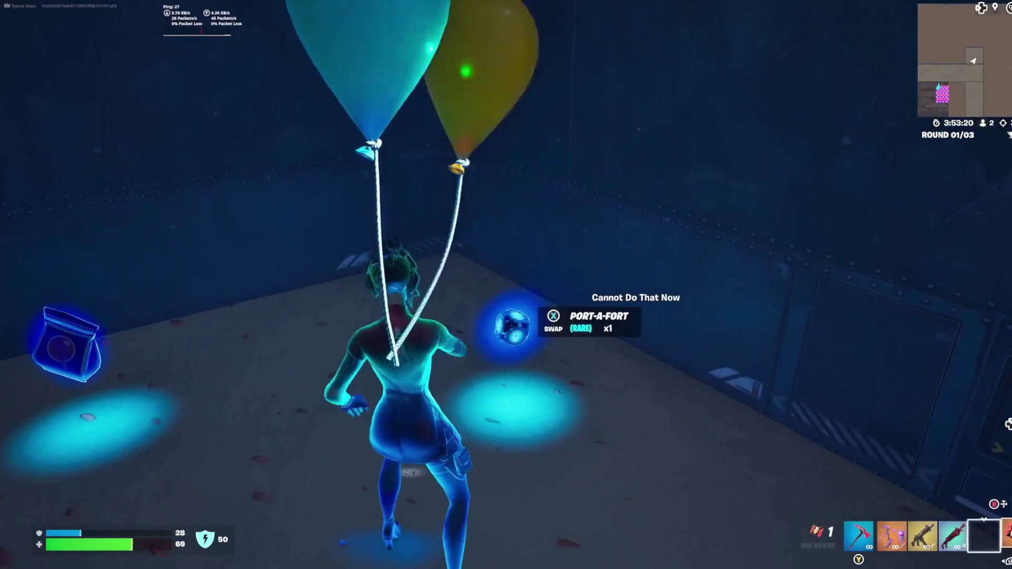
key("2")
key("space")
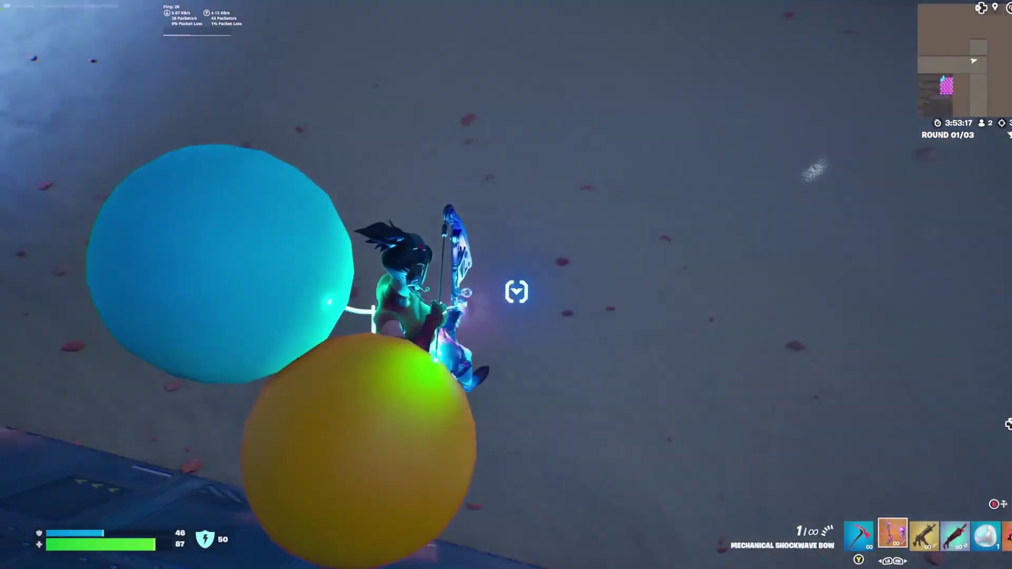
left_click(516, 291)
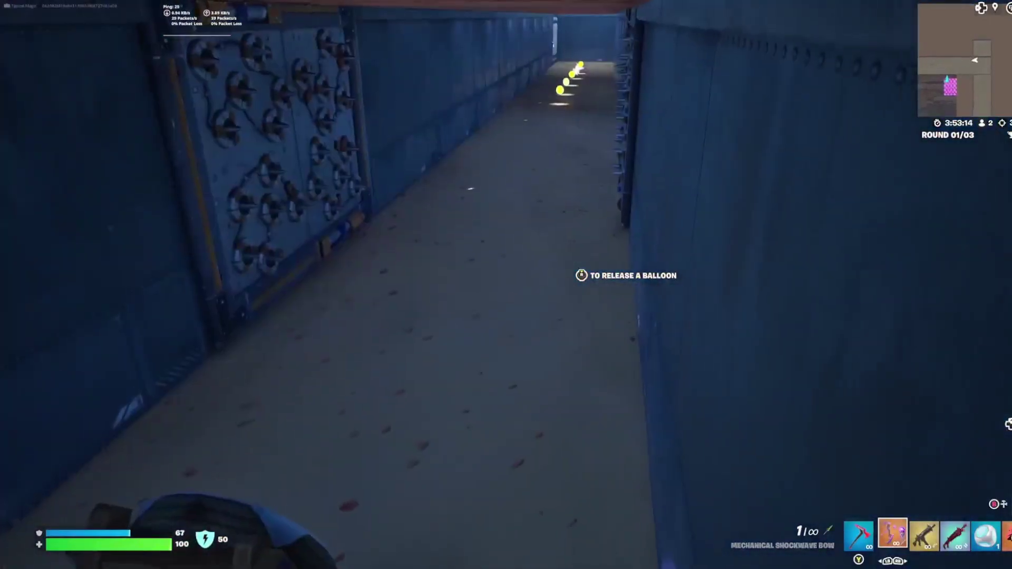
left_click(516, 292)
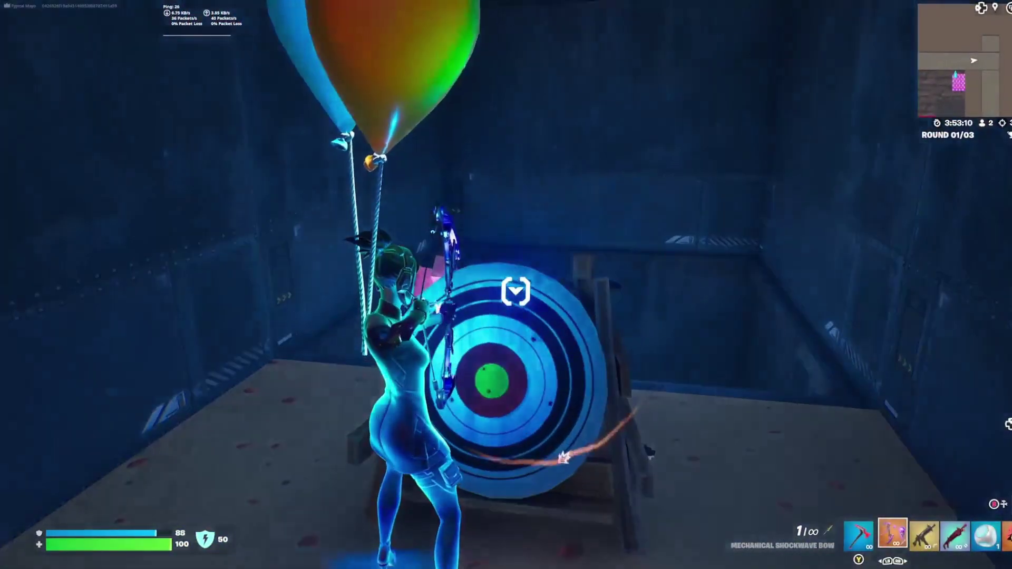
left_click(506, 284)
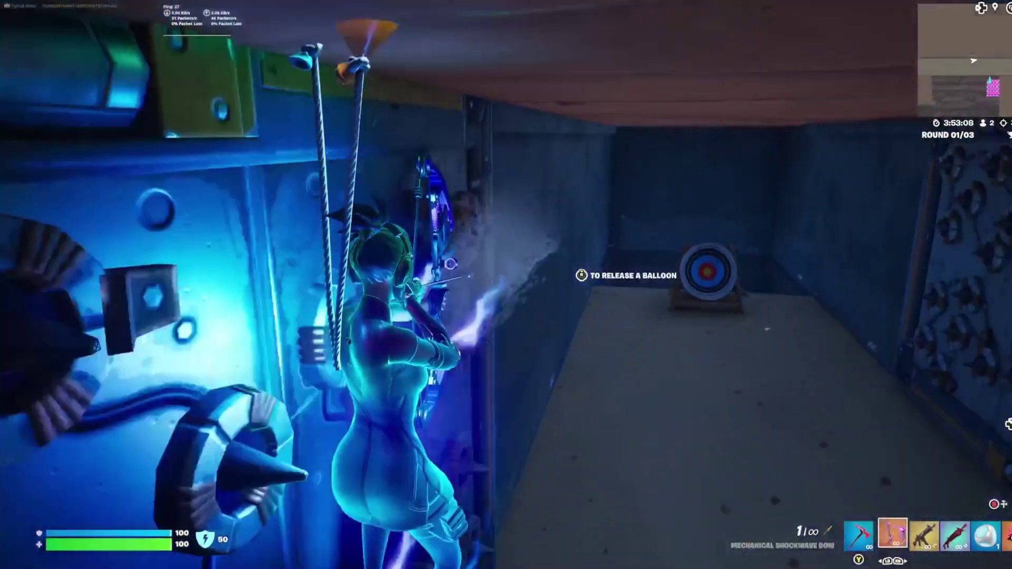
key("w")
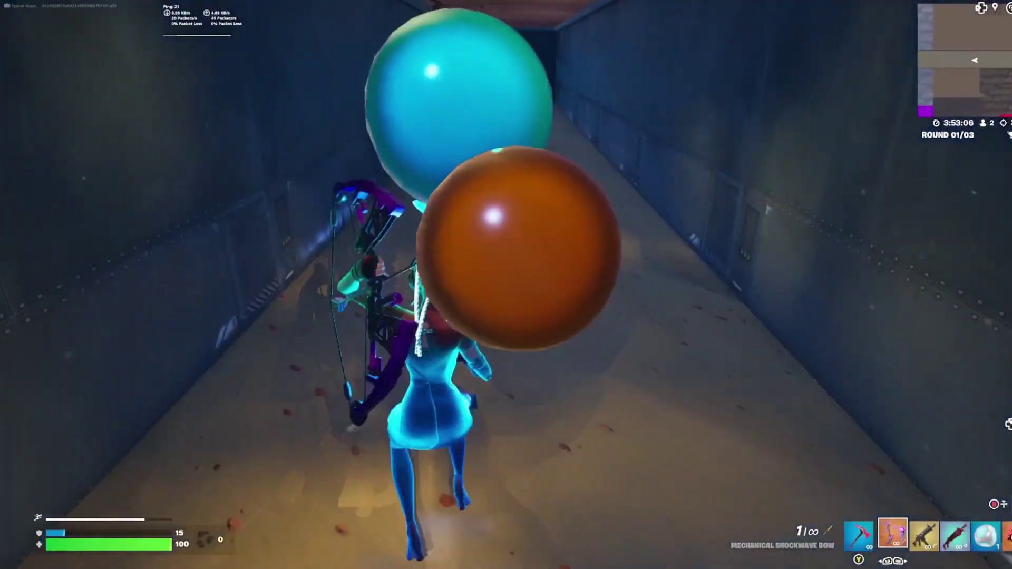
key("w")
left_click(505, 285)
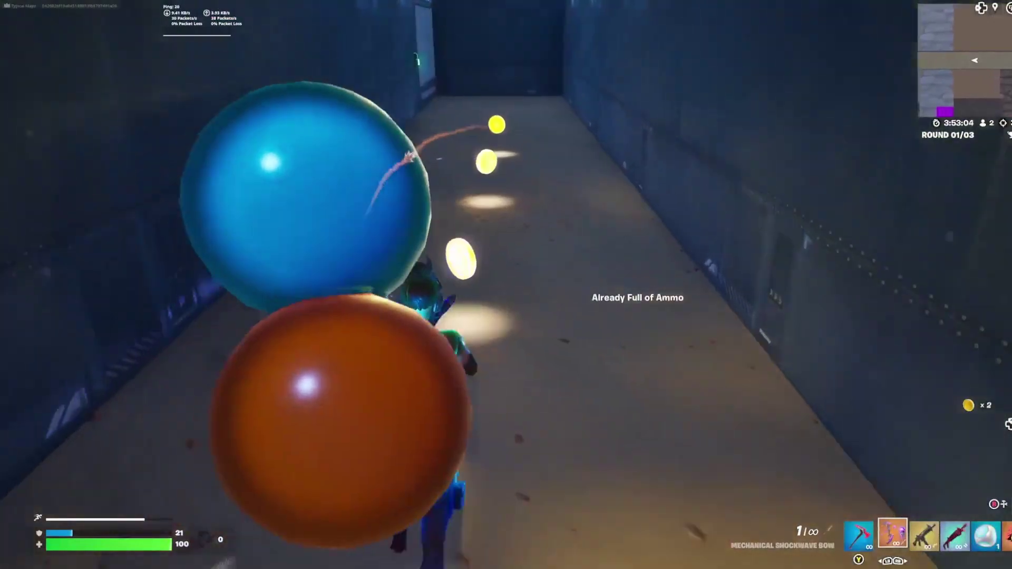
key("w")
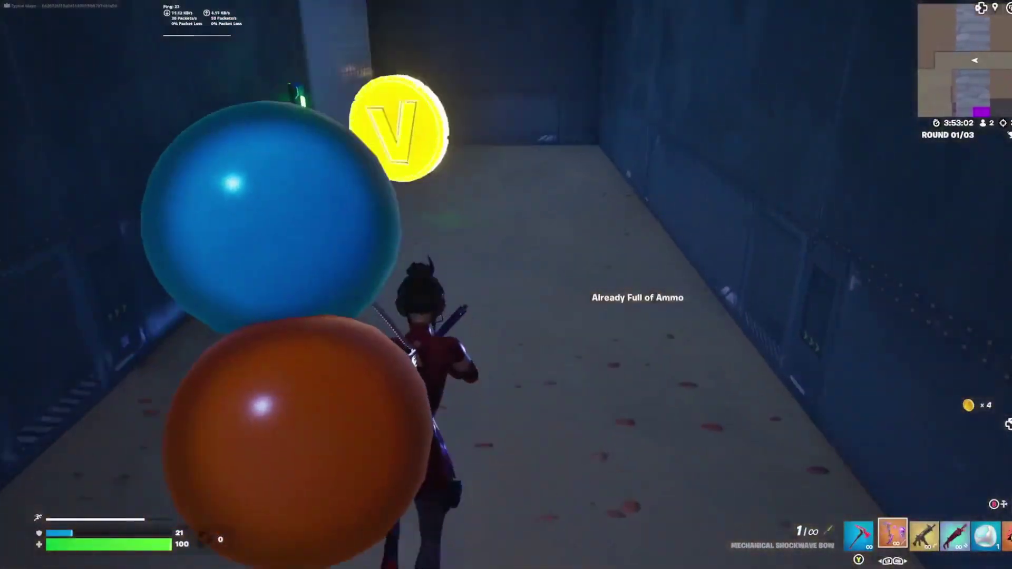
key("w")
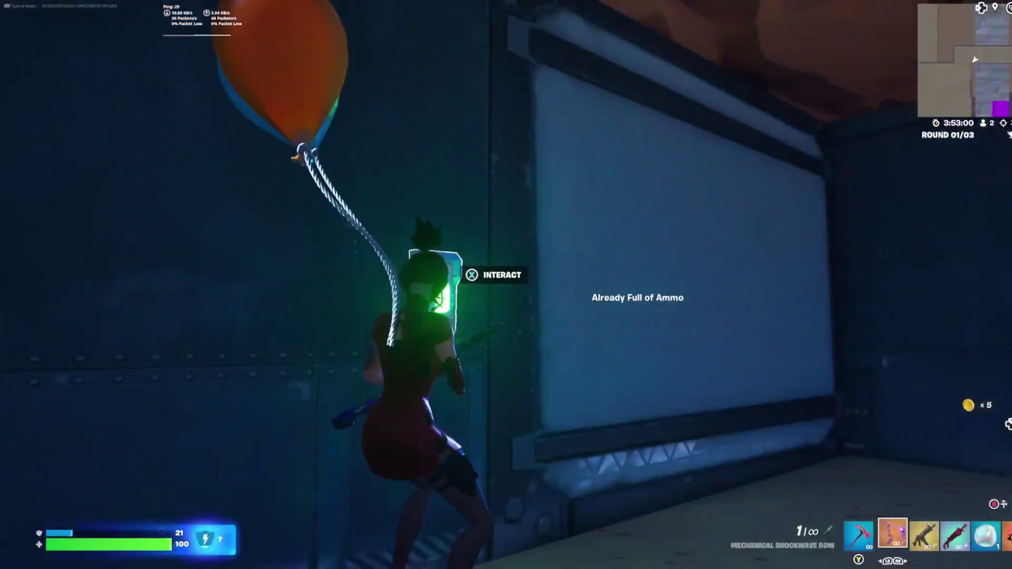
key("w")
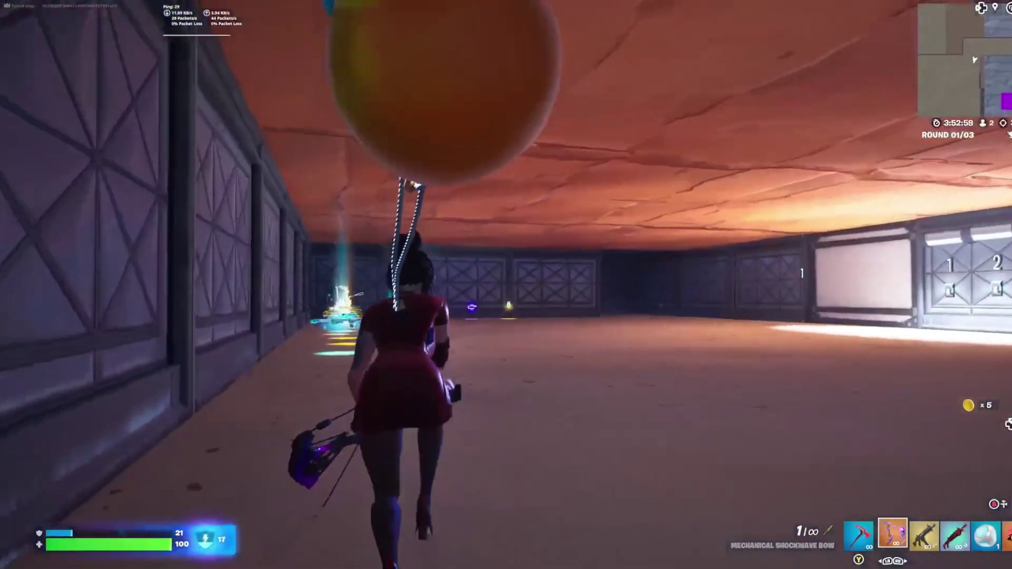
key("3")
key("w")
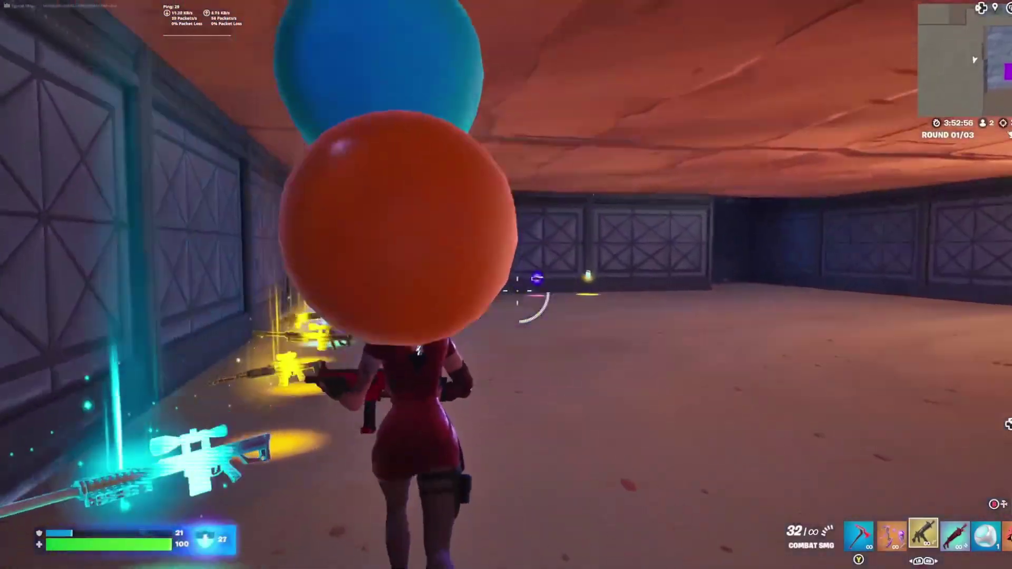
key("w")
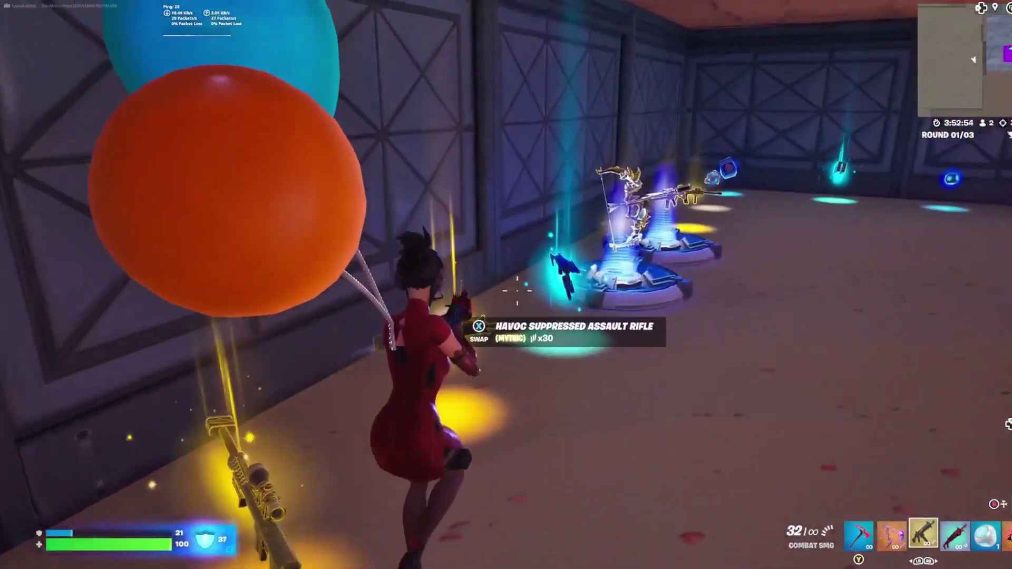
key("w")
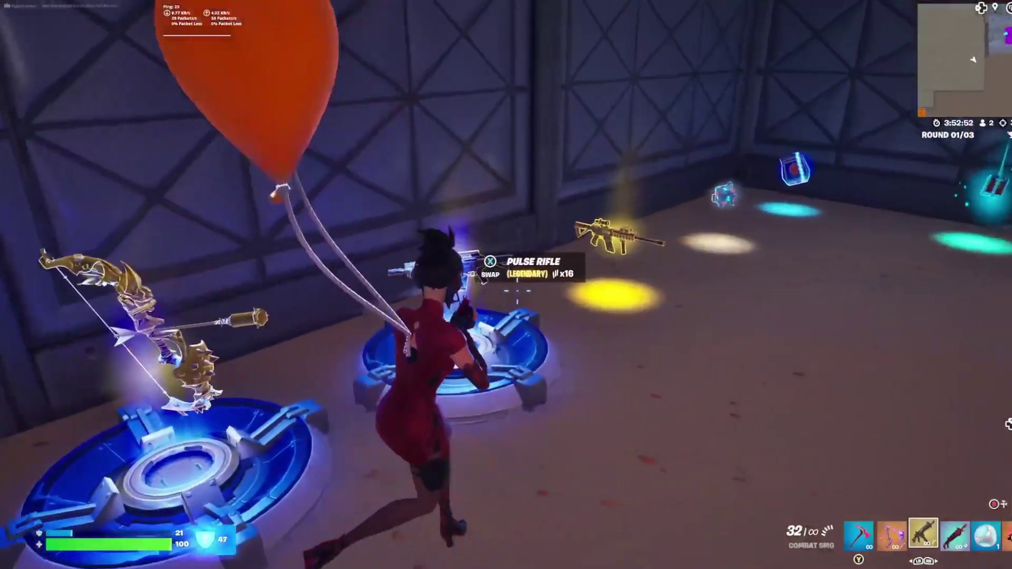
key("e")
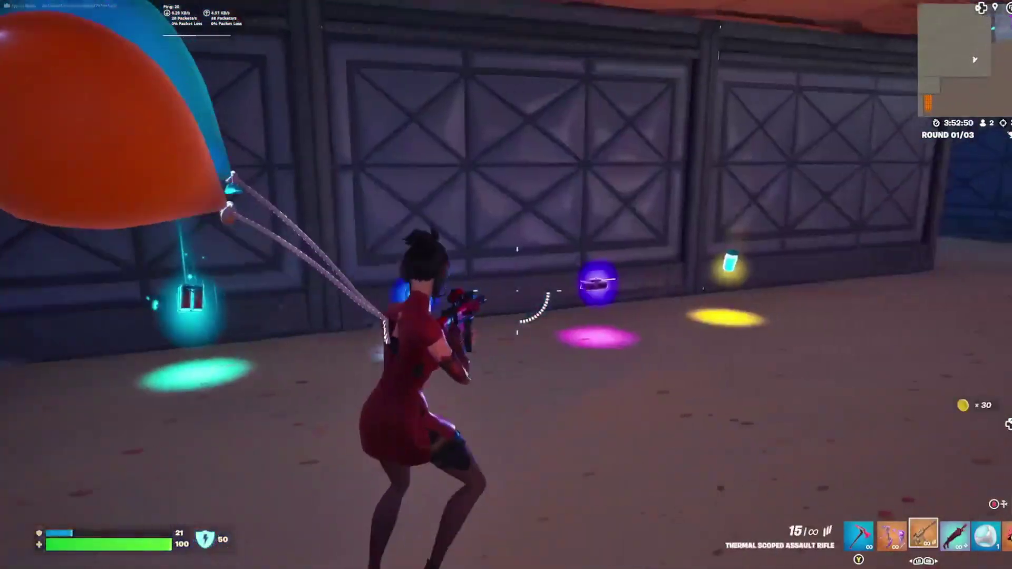
key("w")
key("5")
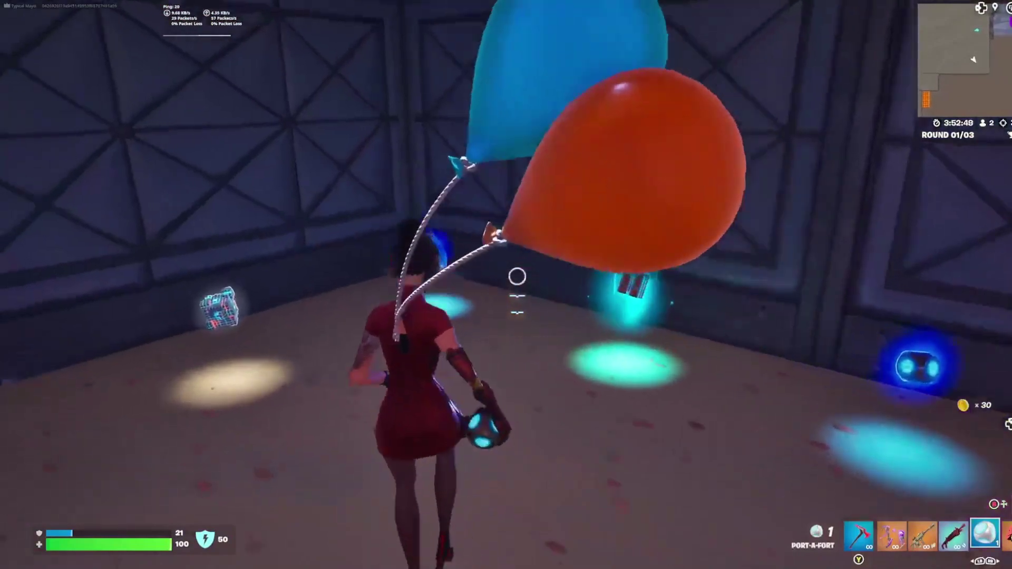
key("w")
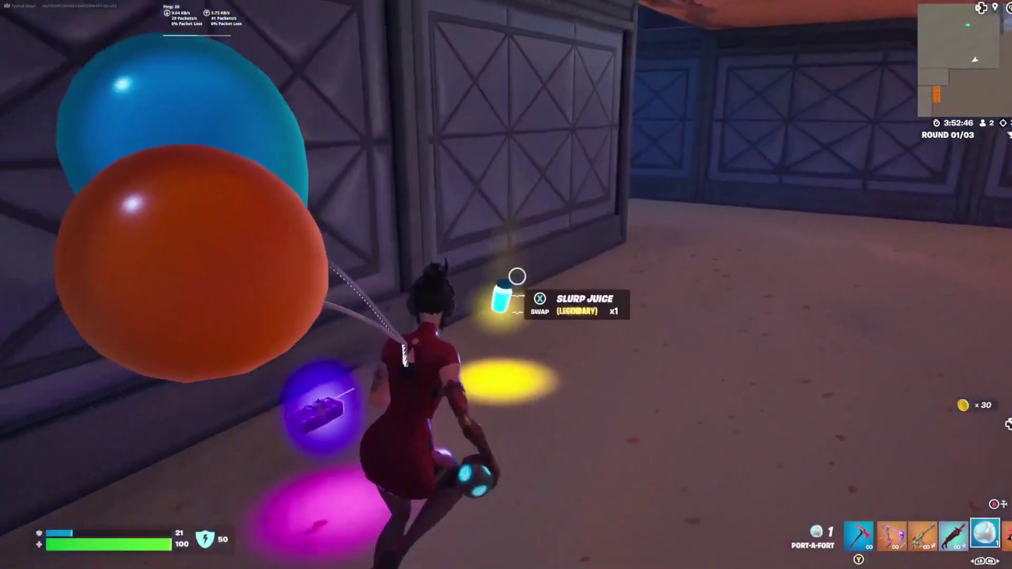
key("w")
key("e")
left_click(517, 277)
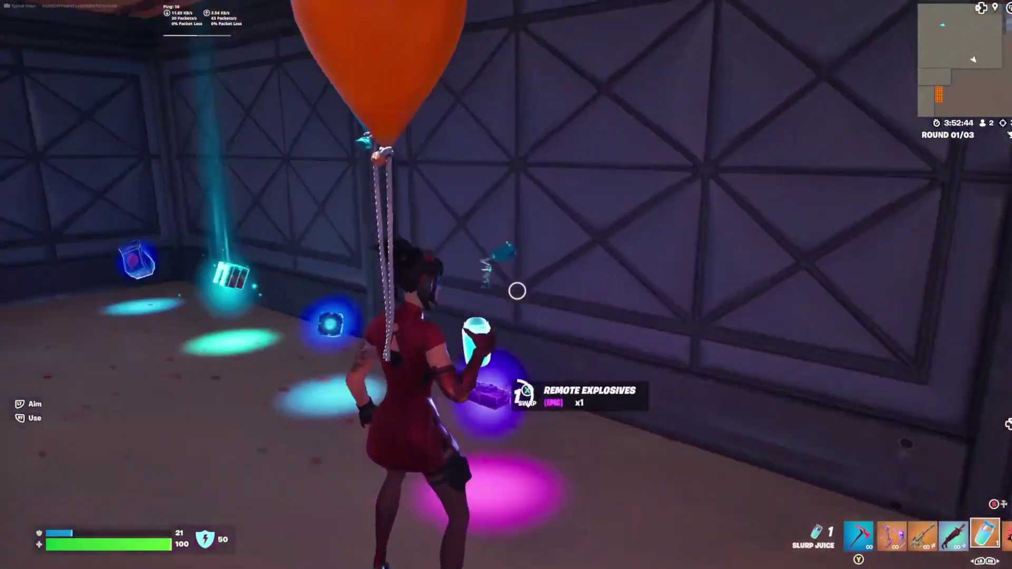
key("w")
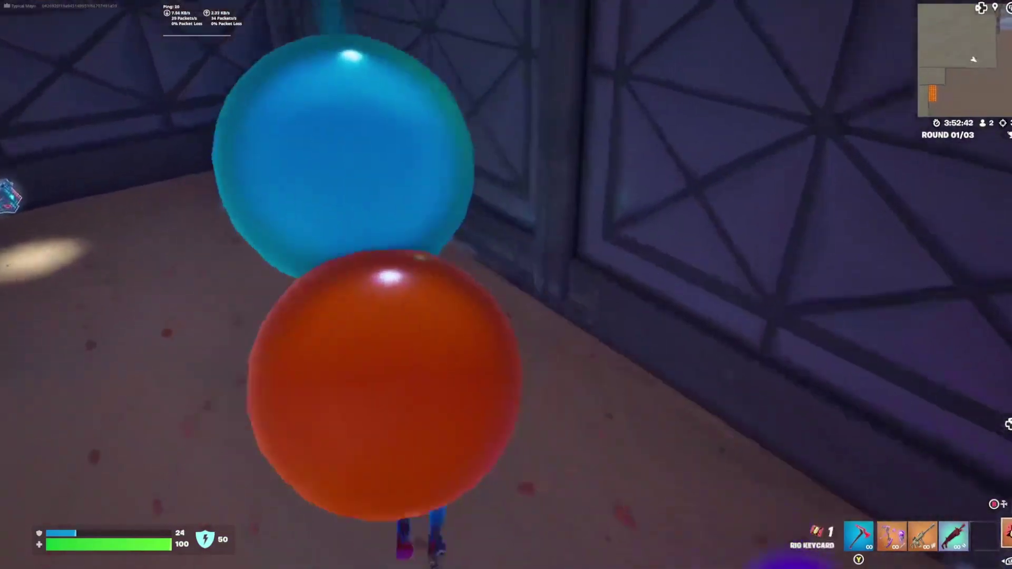
key("w")
key("4")
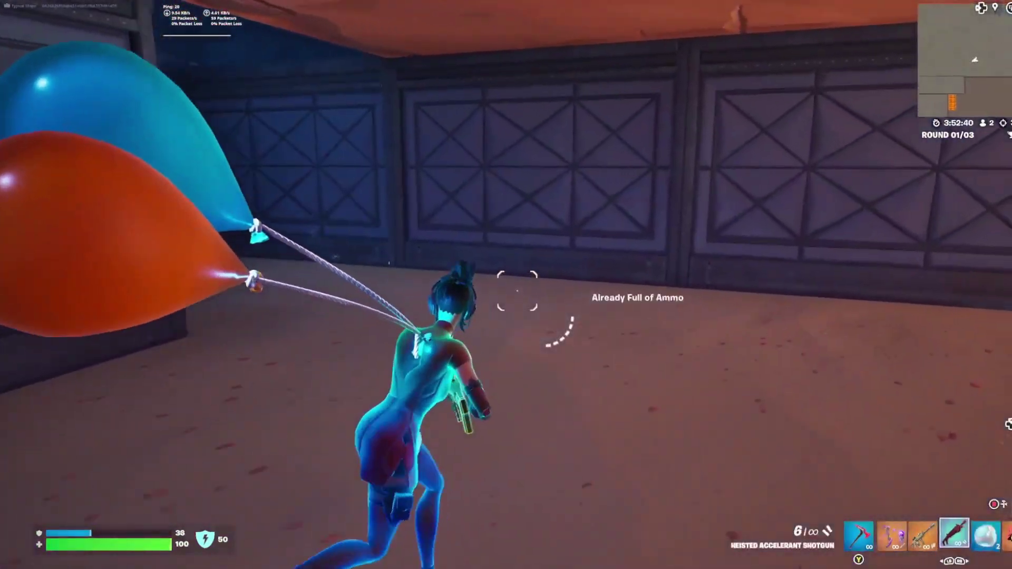
key("w")
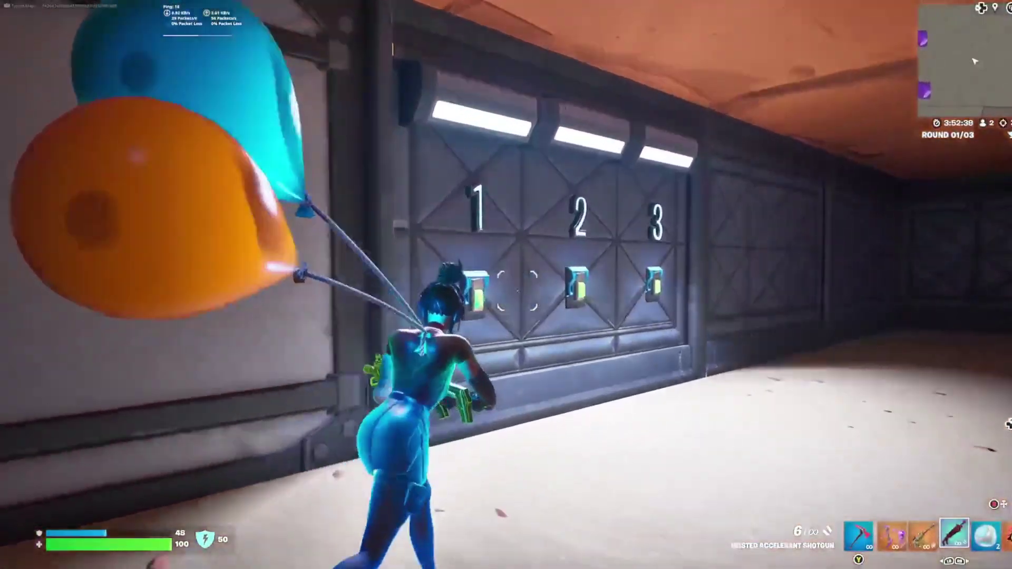
key("a")
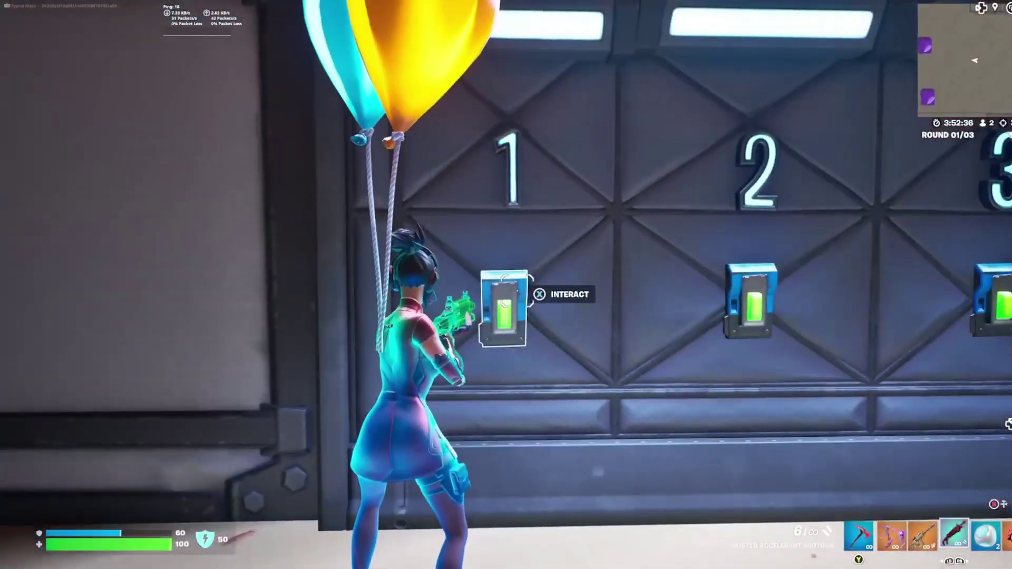
key("w")
key("3")
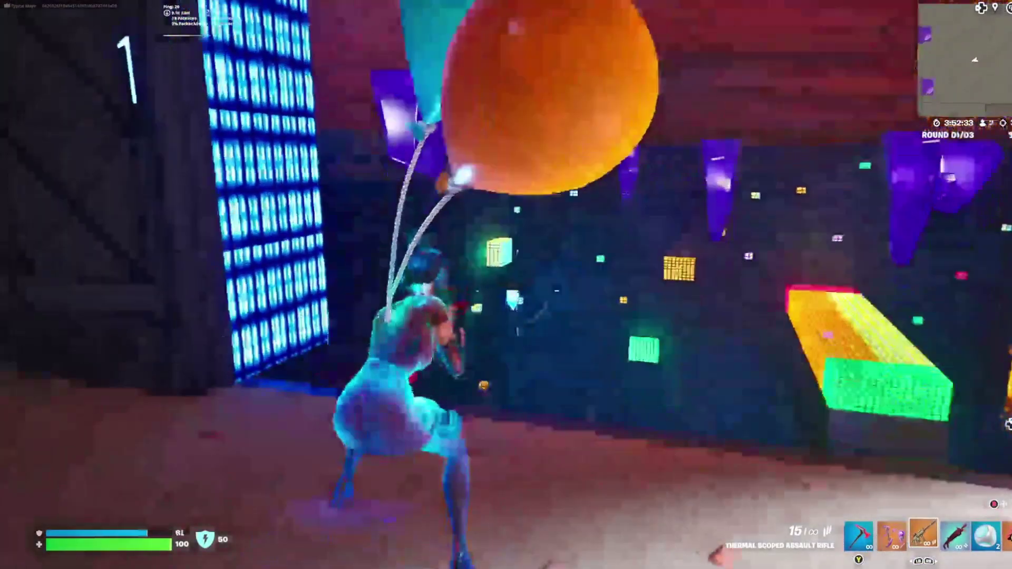
right_click_drag(506, 285, 506, 285)
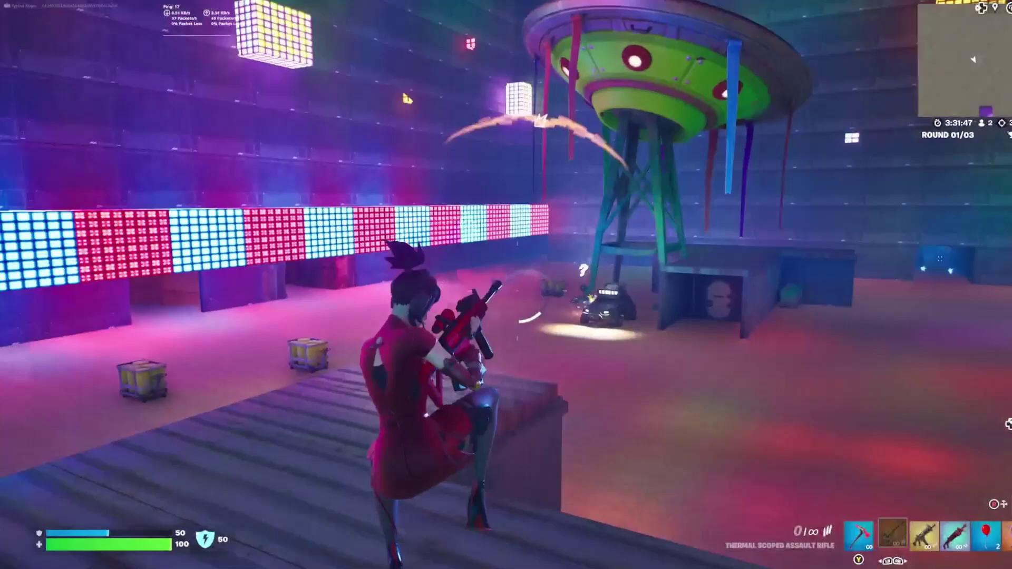
key("w")
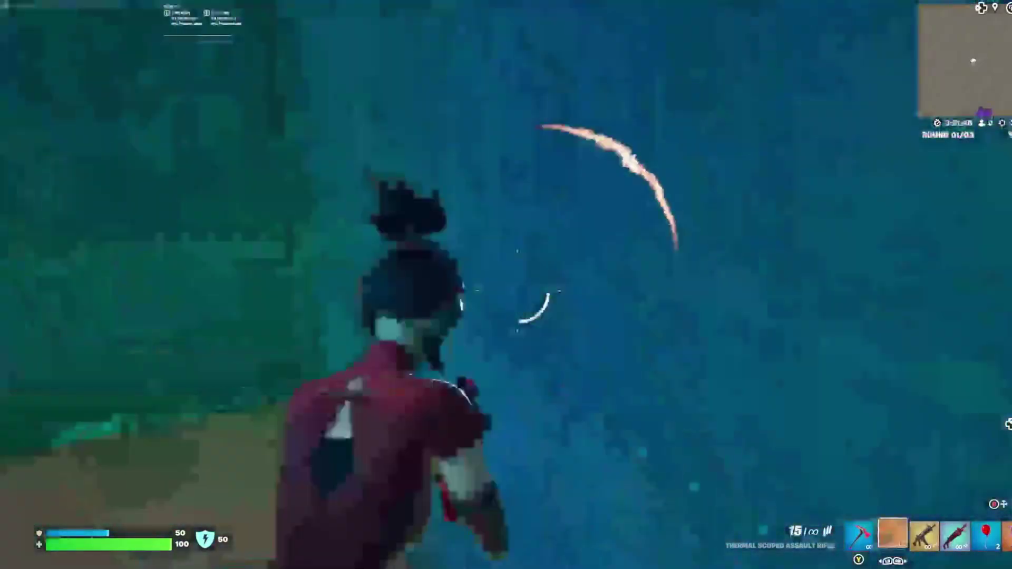